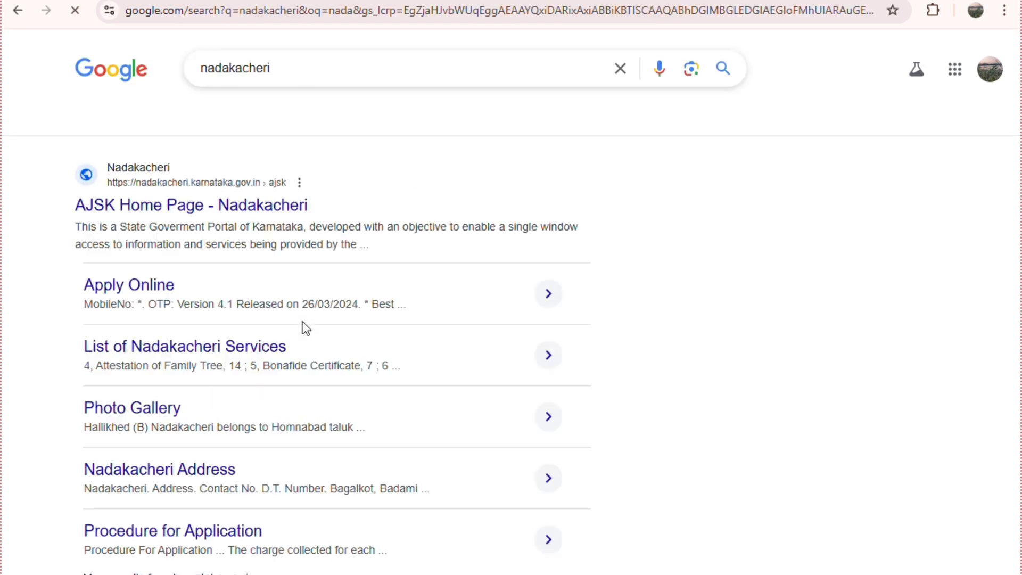
Step: Search for 'nadakacheri' again and open the National Informatics Centre Nadakacheri portal
click(155, 187)
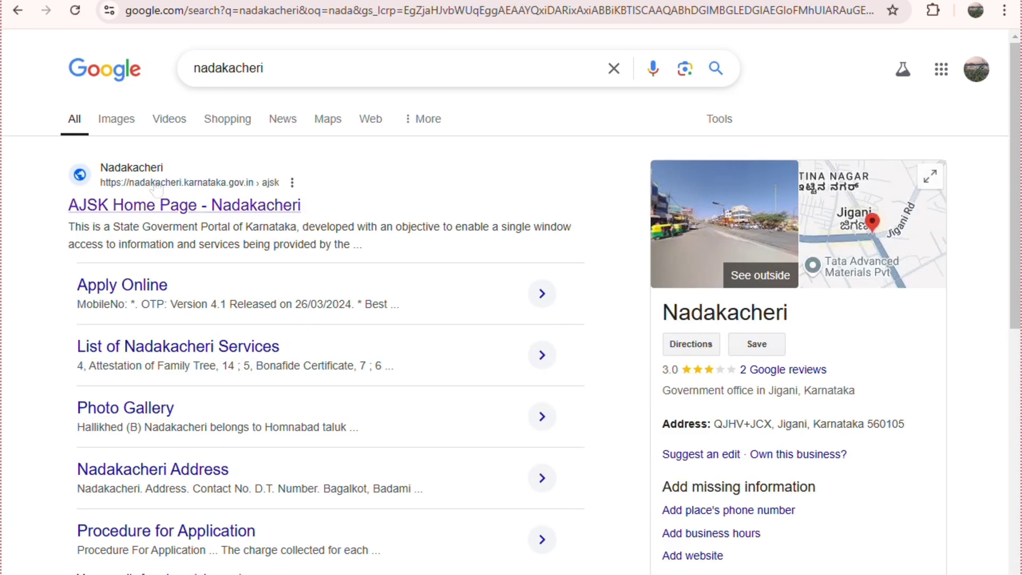
click(290, 67)
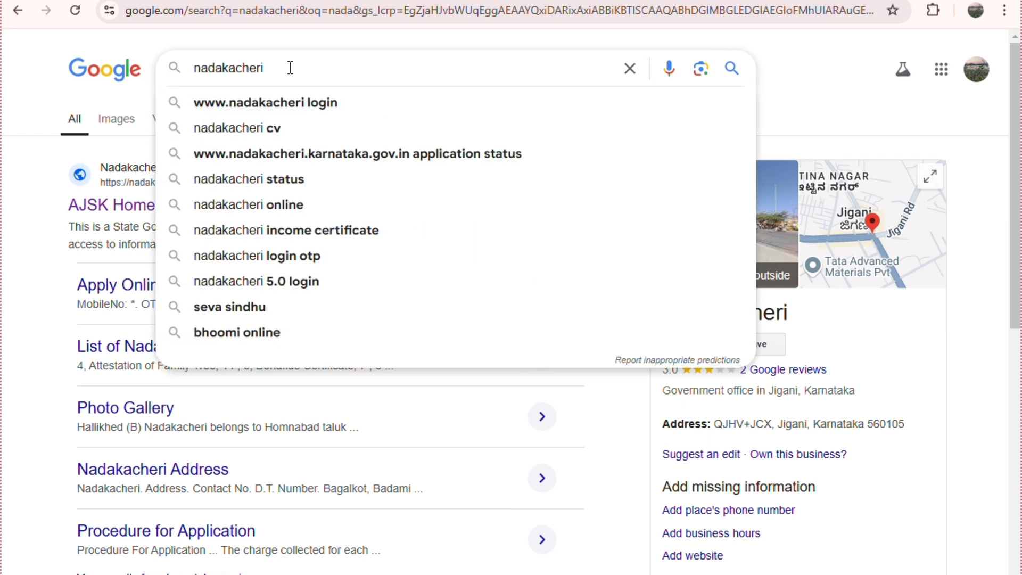
key(BackSpace)
key(BackSpace)
key(BackSpace)
key(BackSpace)
key(BackSpace)
key(BackSpace)
key(BackSpace)
key(BackSpace)
key(BackSpace)
key(BackSpace)
key(BackSpace)
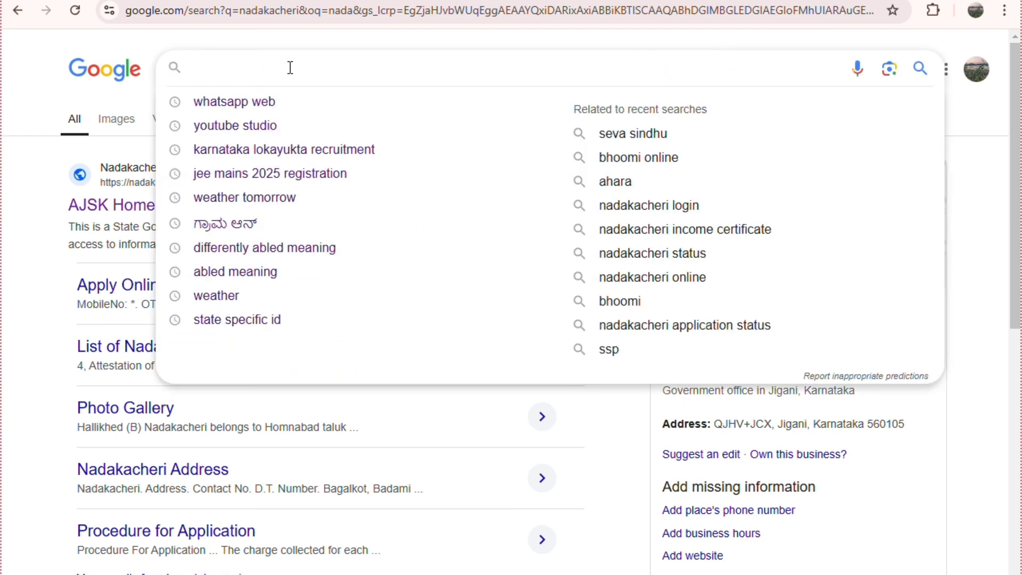
text(na)
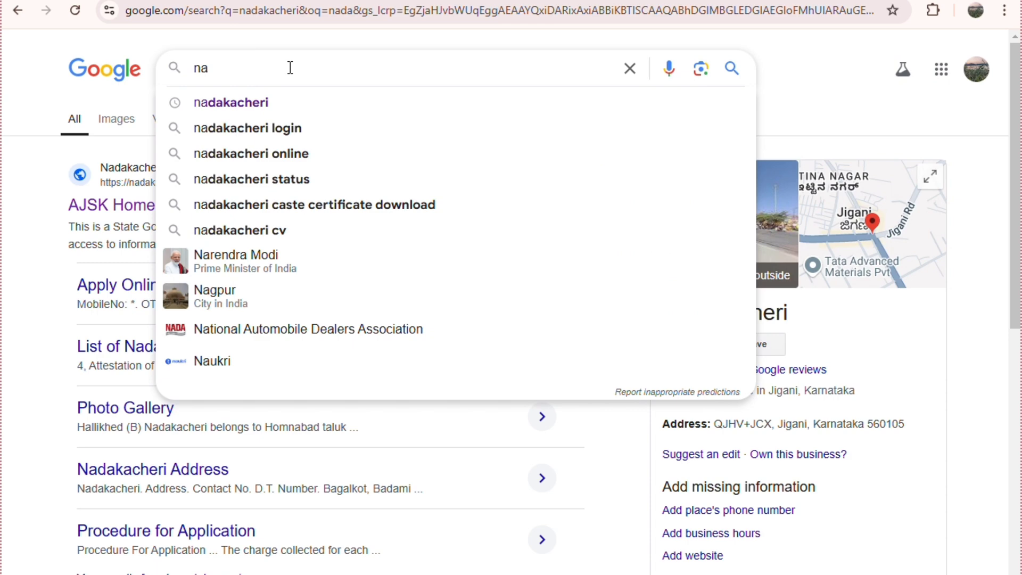
text(daka)
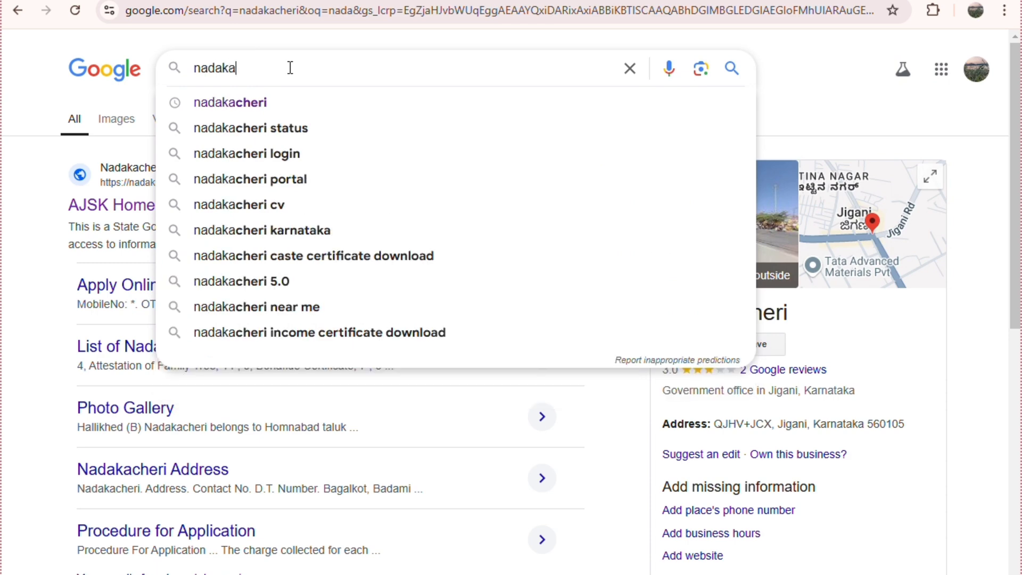
text(cheri)
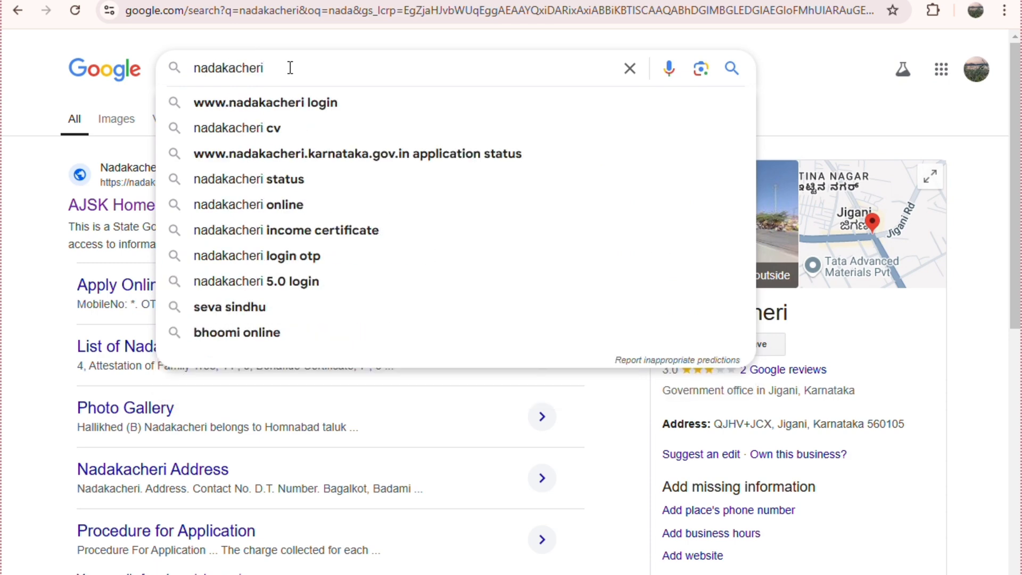
key(Return)
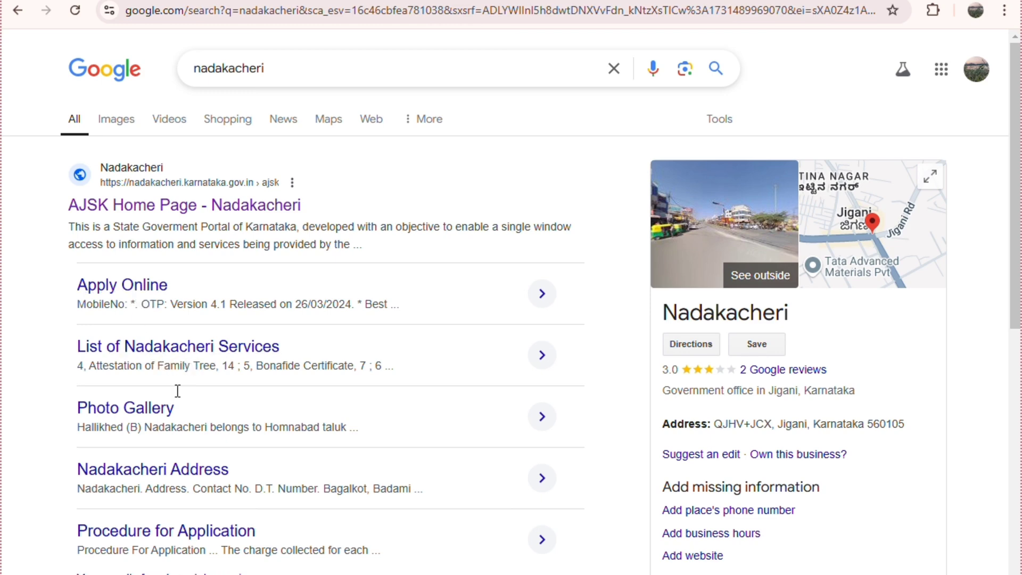
scroll(212, 529, down, 3)
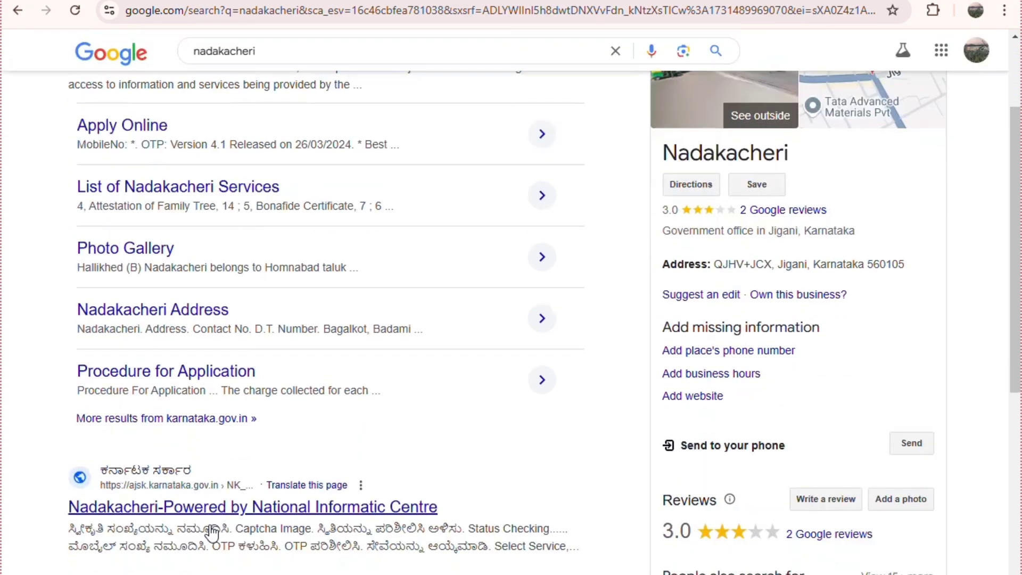
click(169, 487)
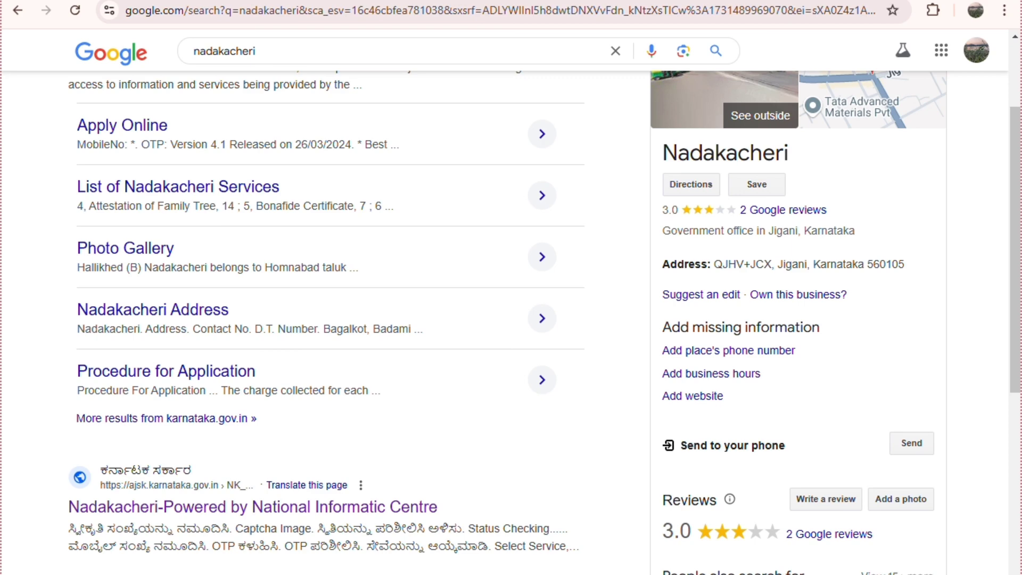
scroll(274, 520, down, 4)
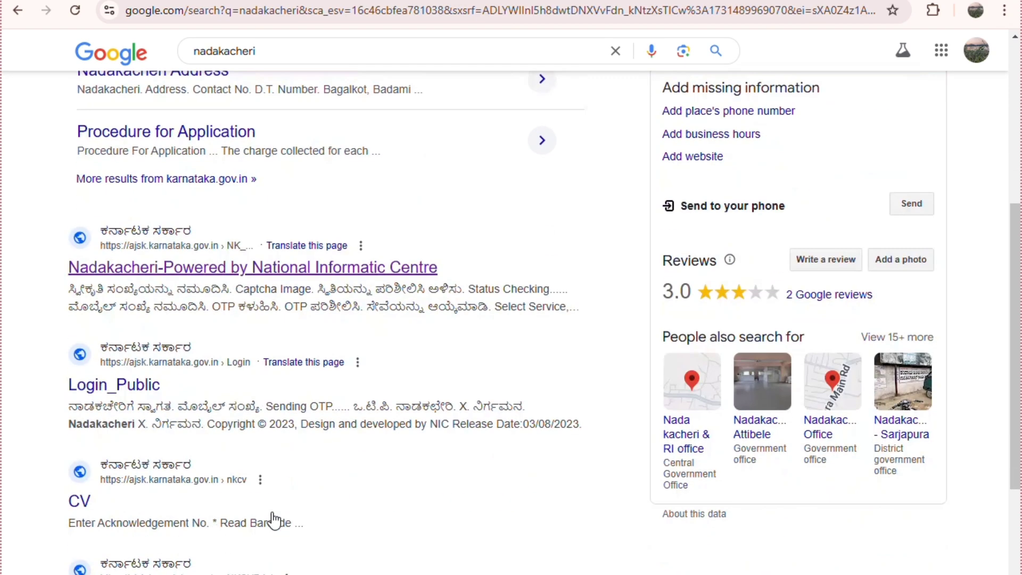
Step: On the public login page, request an OTP for the mobile number and enter the received code
click(150, 367)
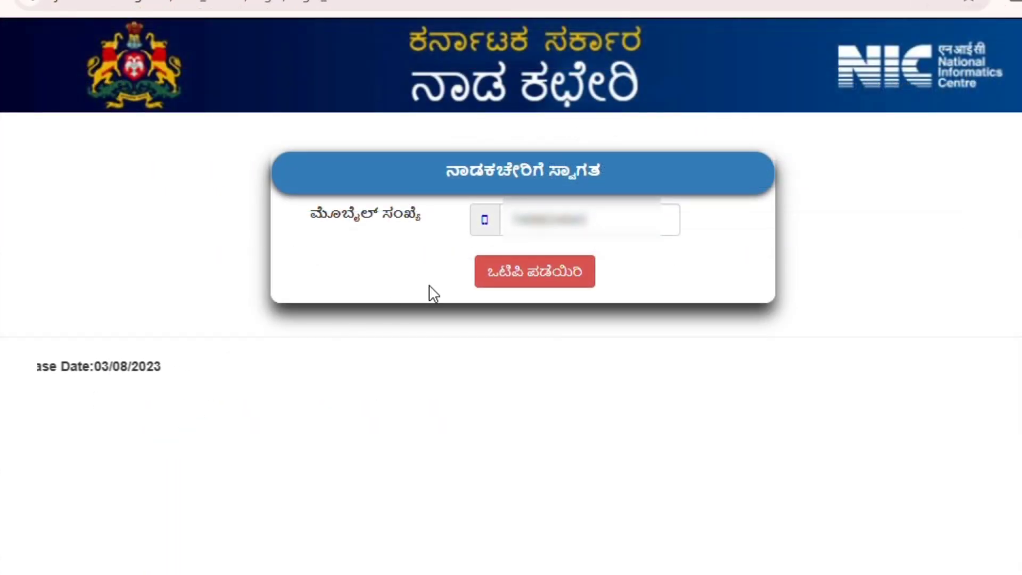
click(577, 276)
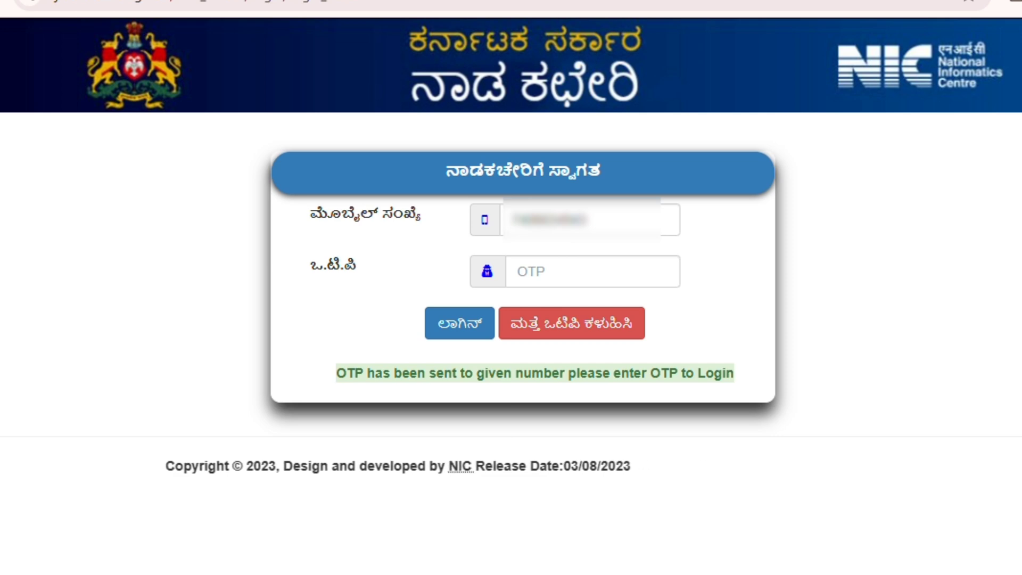
click(576, 259)
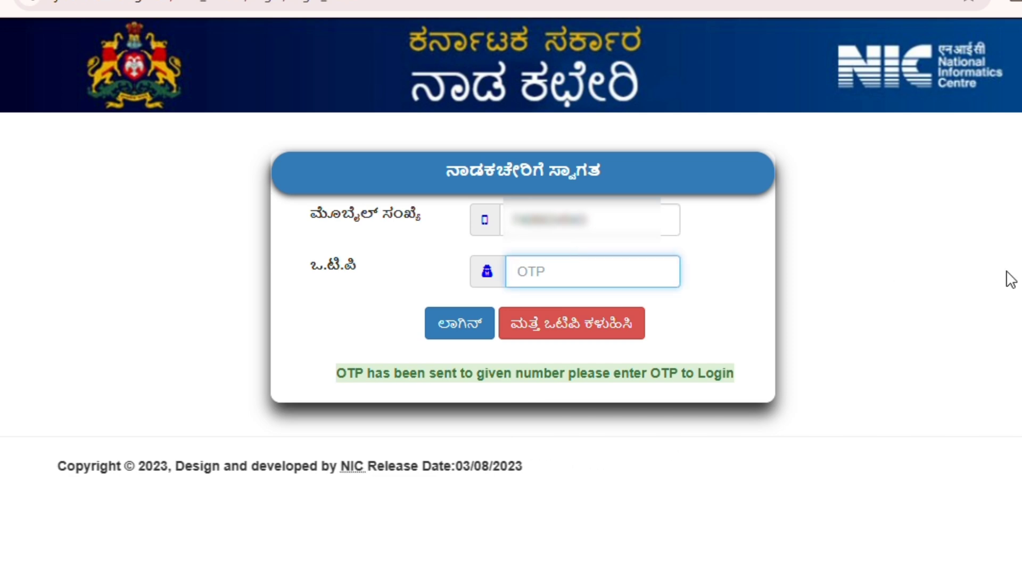
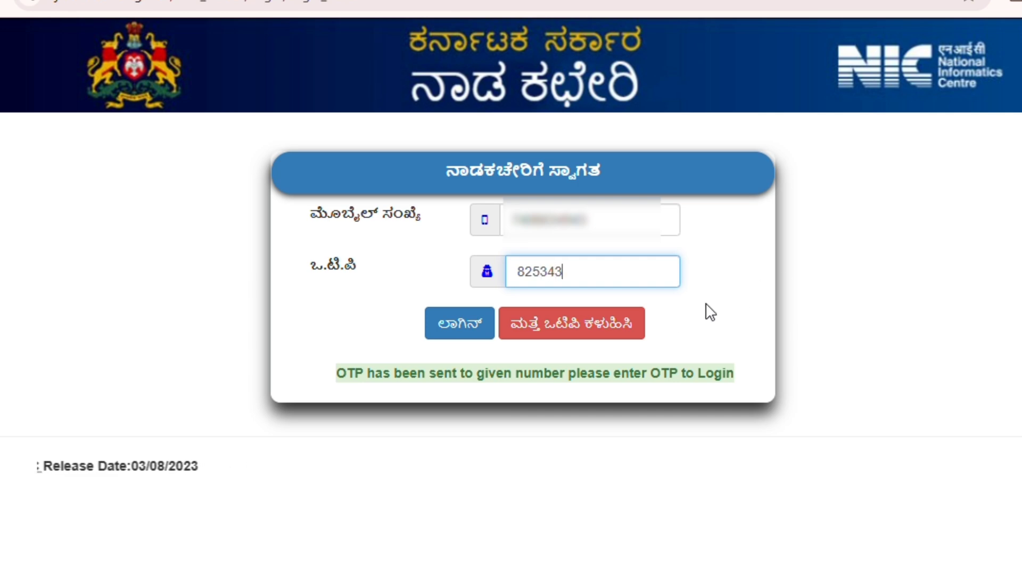
Step: Log in and open the Caste Certificate service details showing OBC (Central) with 21 days and ₹40 fee
click(487, 335)
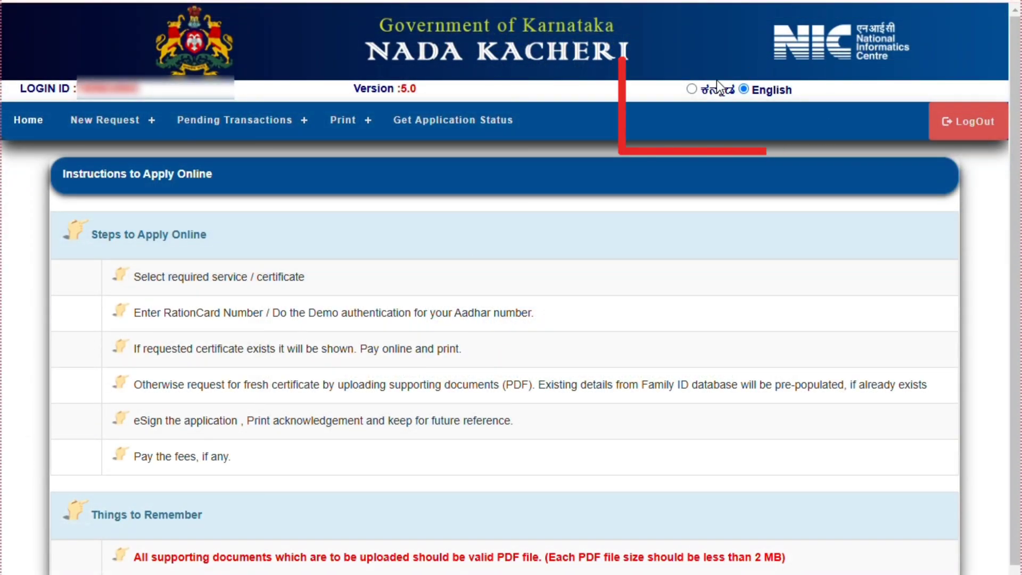
click(692, 89)
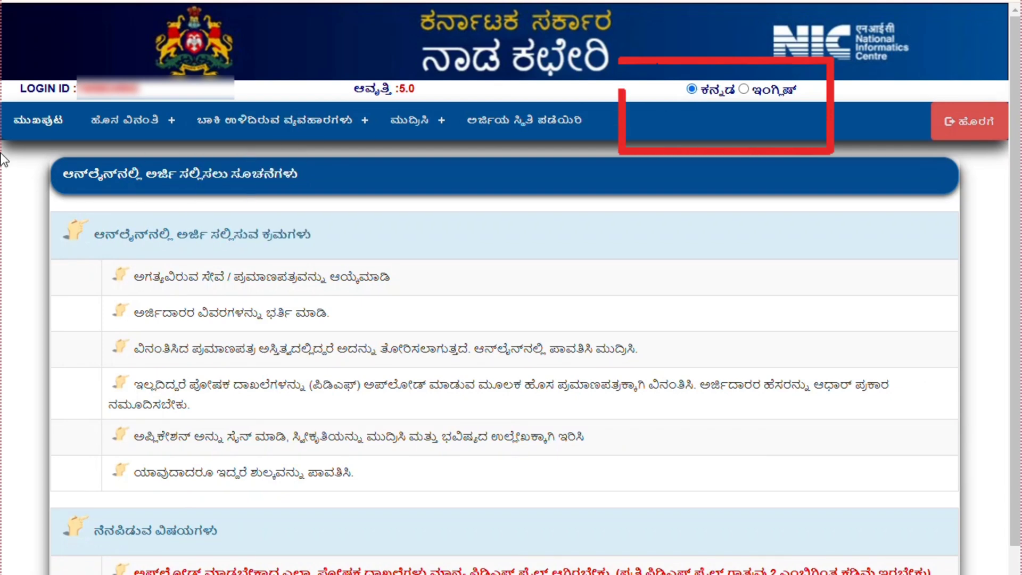
mouse_move(95, 126)
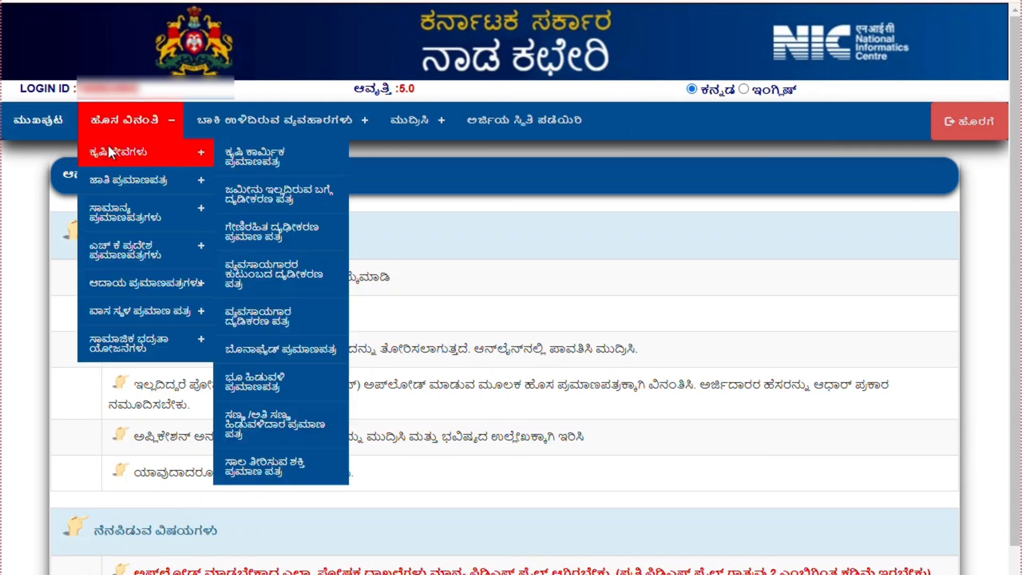
mouse_move(123, 178)
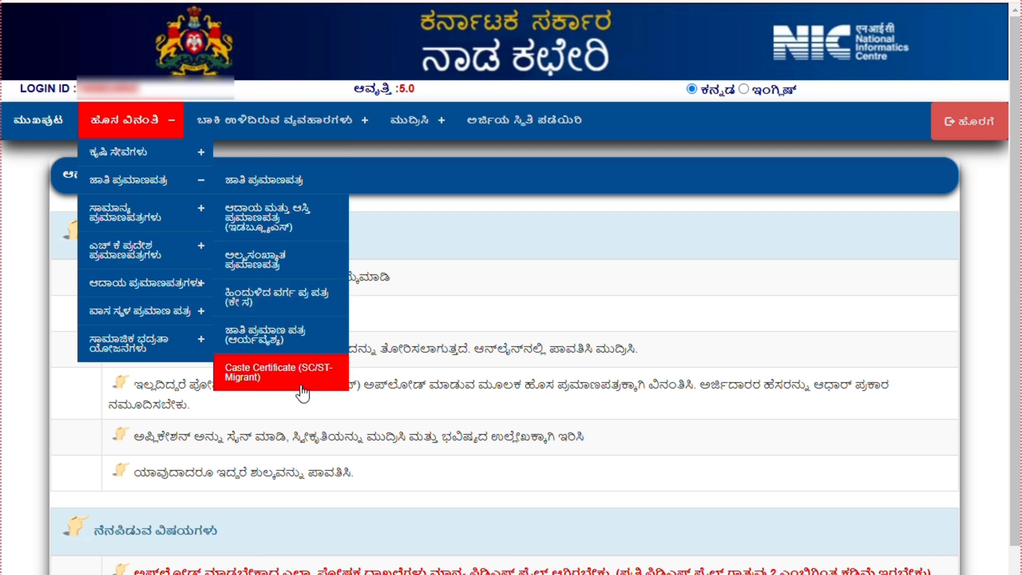
click(299, 184)
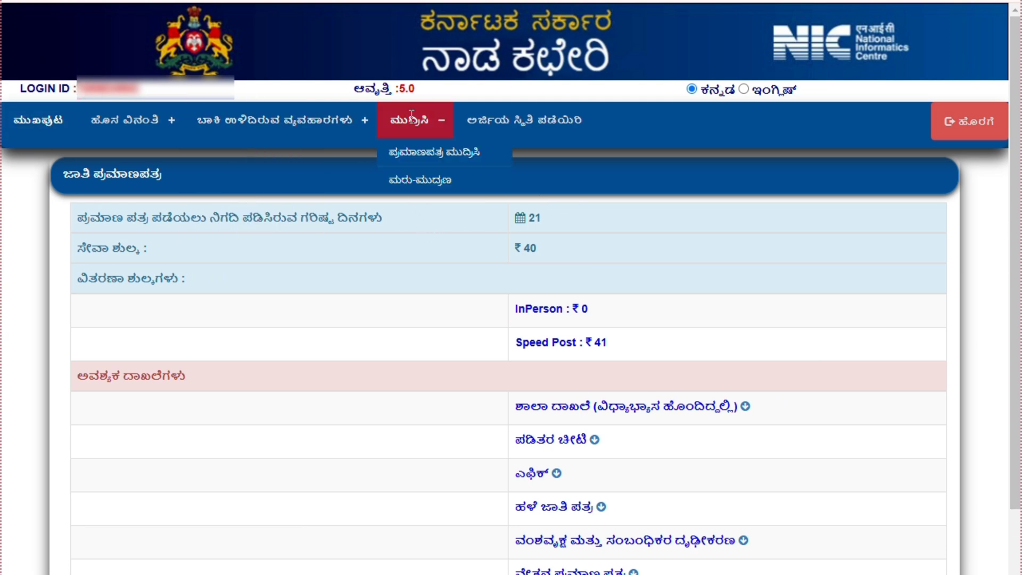
mouse_move(159, 128)
mouse_move(329, 65)
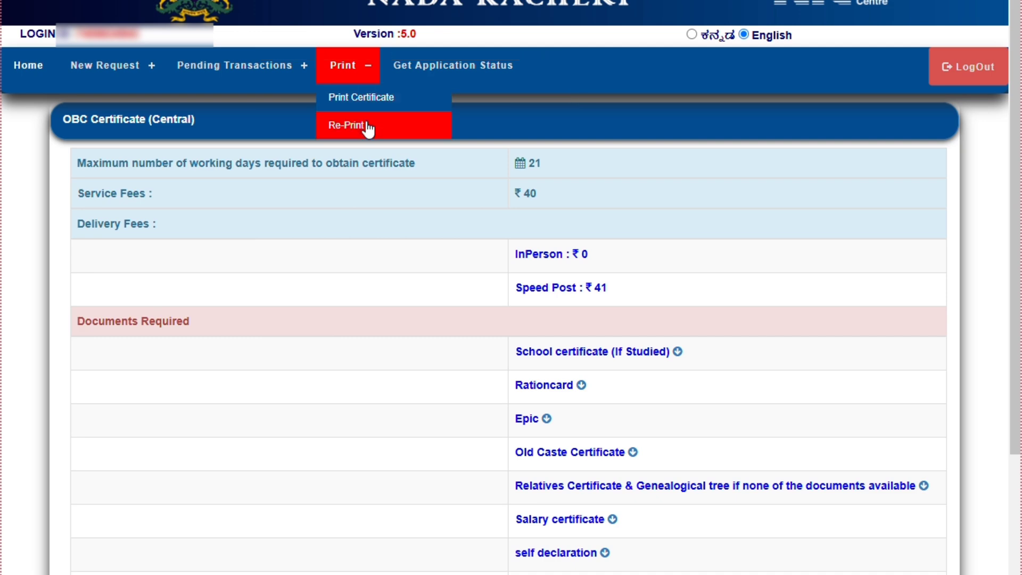
Step: On the Re-Print page, search by the application's acknowledgement number to find the one type C application
click(362, 124)
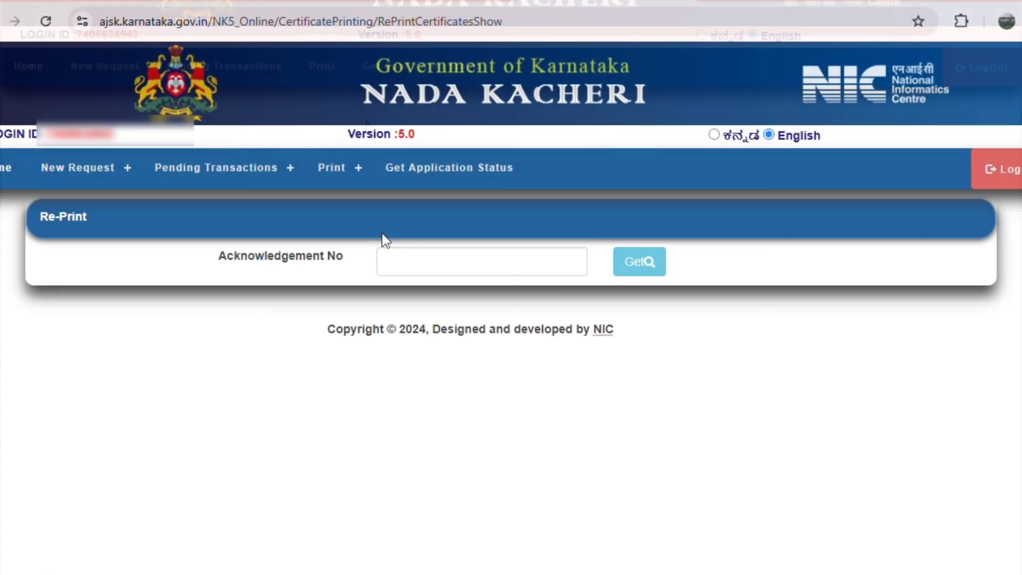
click(413, 256)
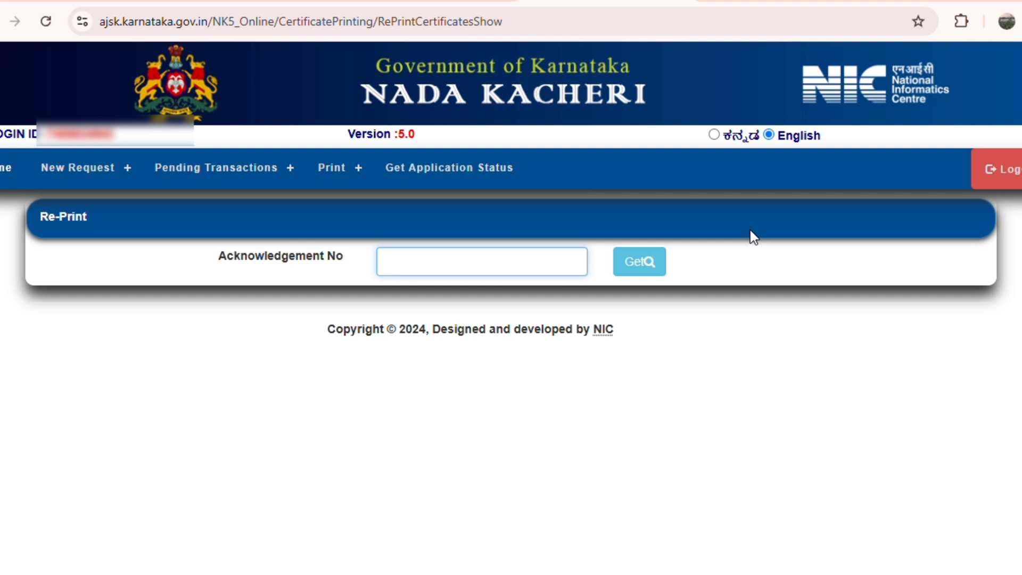
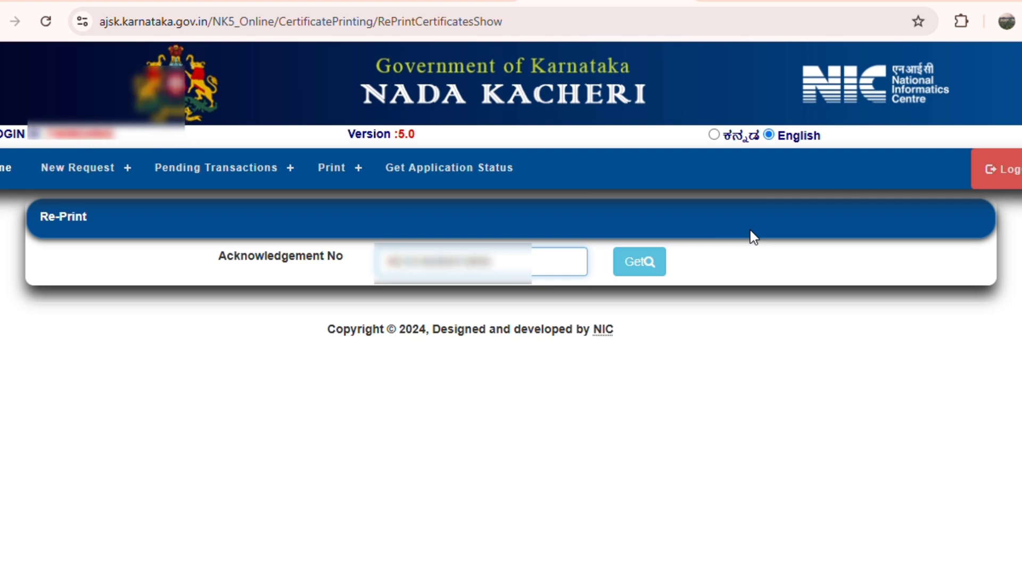
click(634, 261)
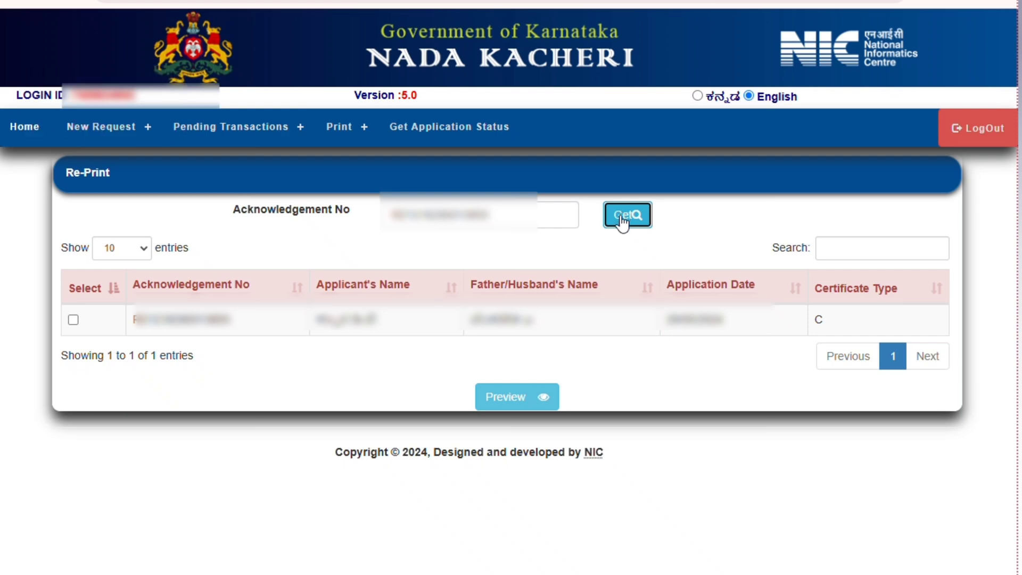
Step: Select the found application, view its income certificate preview zoomed out, then close it
click(73, 320)
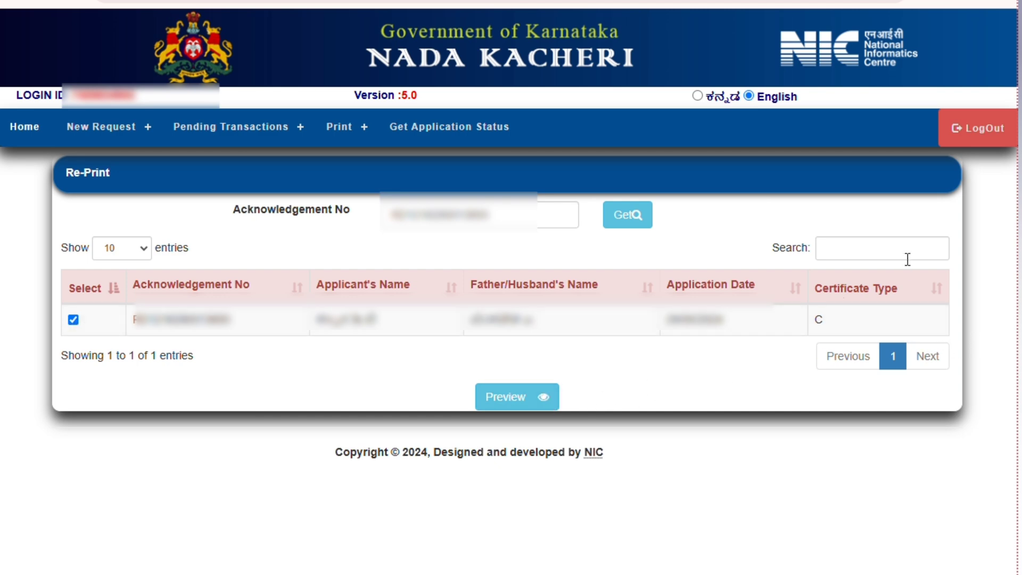
click(503, 407)
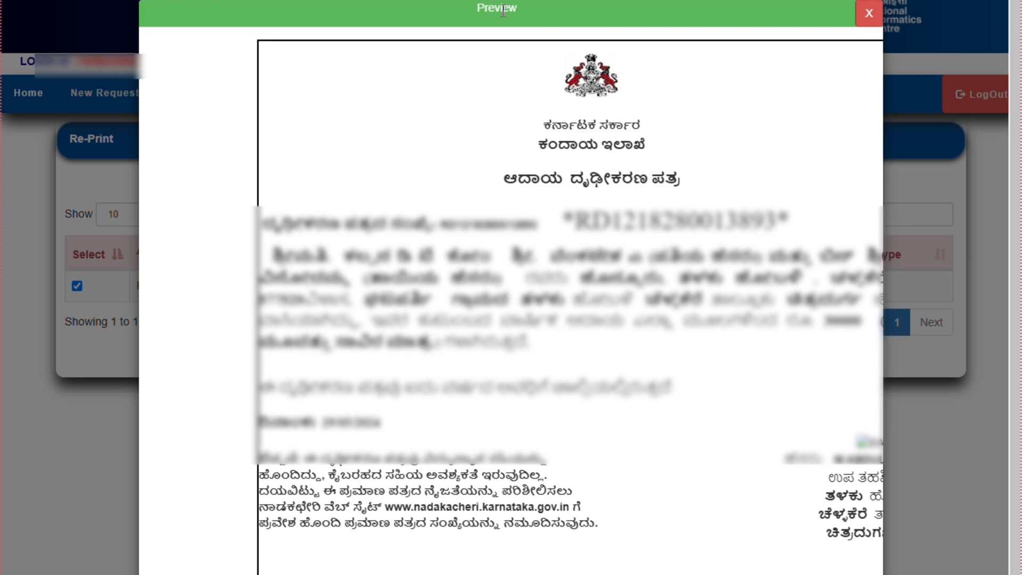
key(ctrl+minus)
key(ctrl+minus)
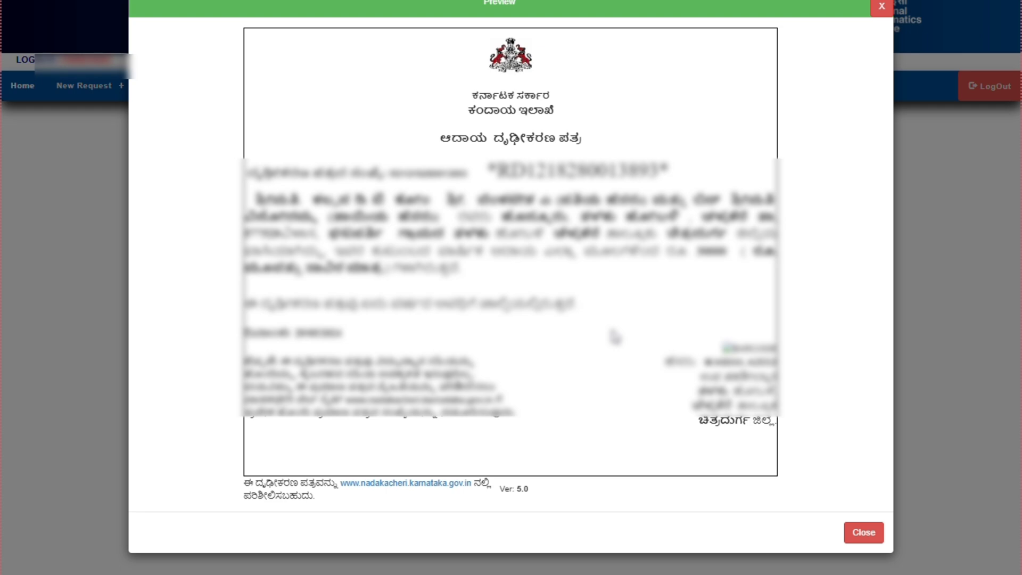
scroll(616, 337, up, 1)
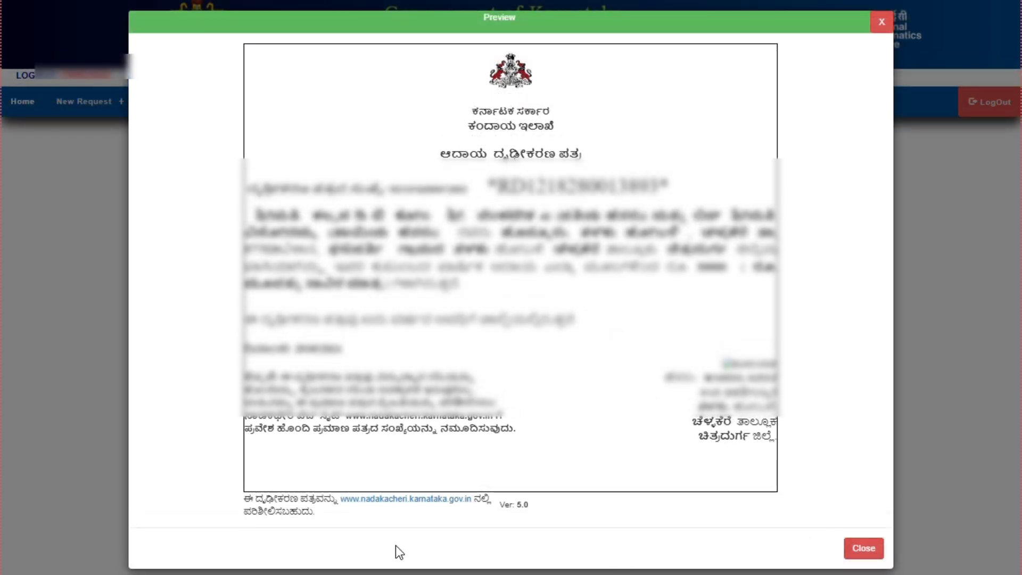
click(863, 548)
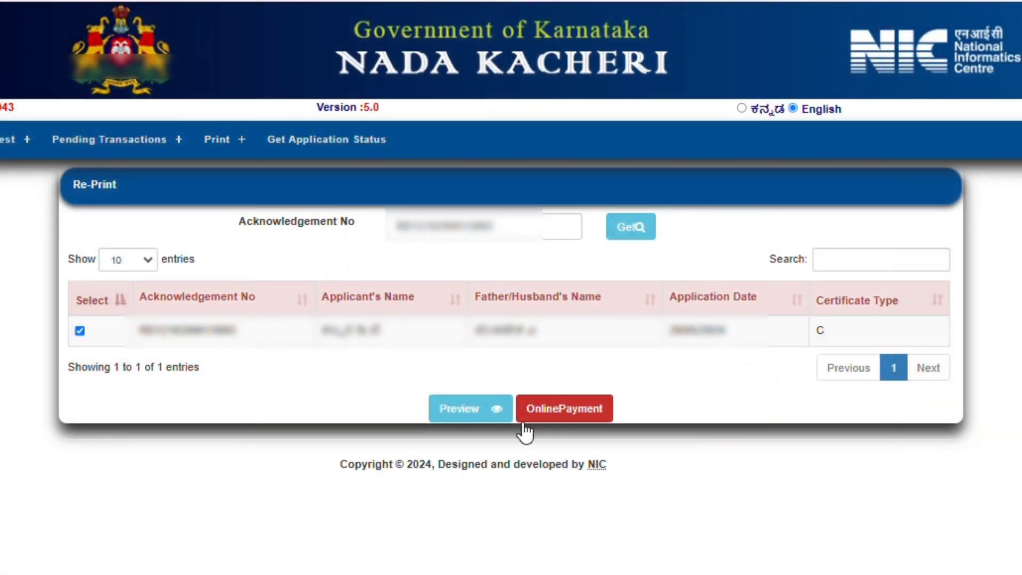
Step: Start online payment of the ₹40 reprint fee, accept the terms and choose PhonePe
click(574, 420)
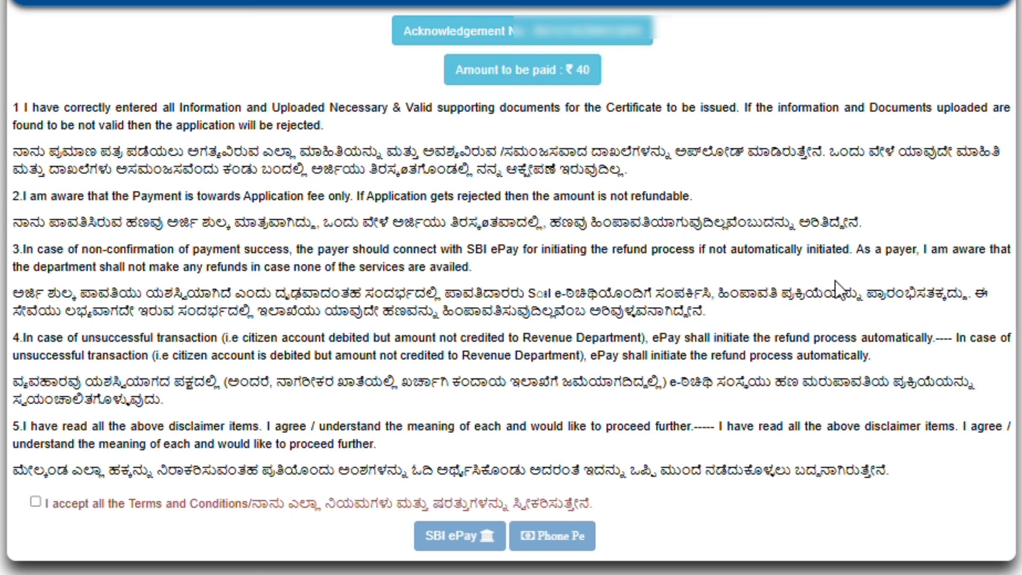
click(34, 503)
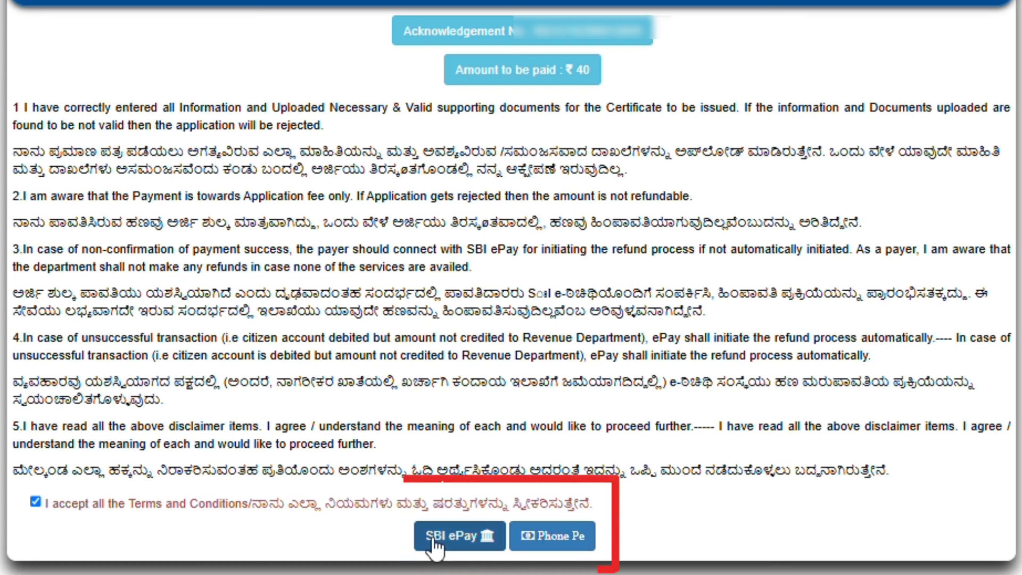
click(547, 545)
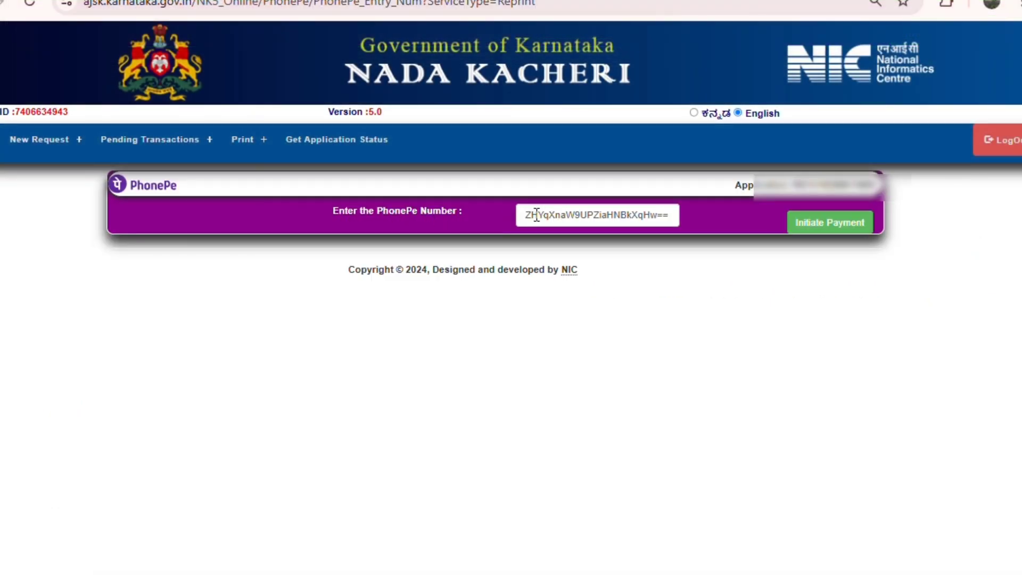
Step: Replace the PhonePe mobile number and initiate the ₹40 payment, acknowledging the sent notice
triple_click(537, 214)
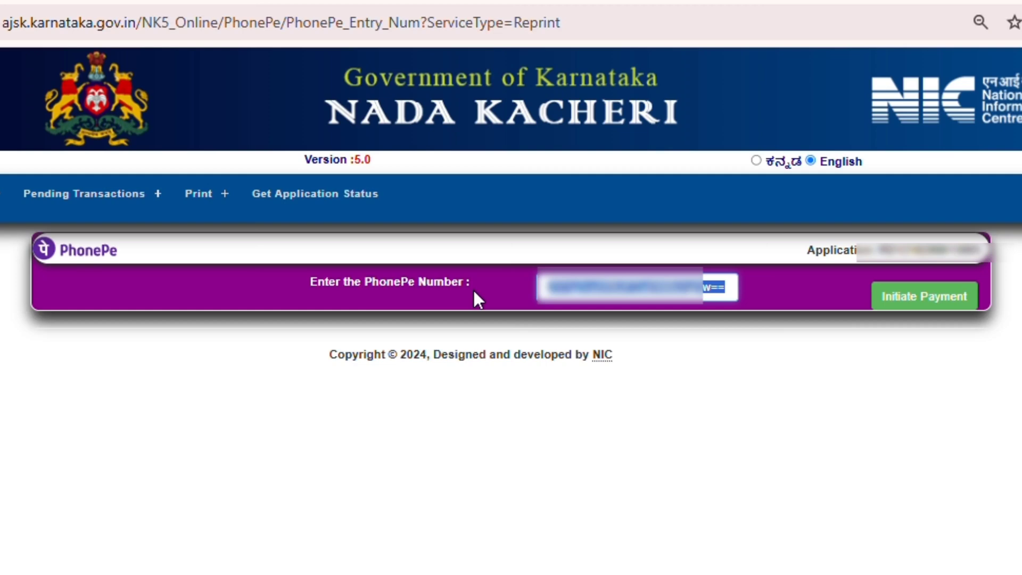
text(98765432)
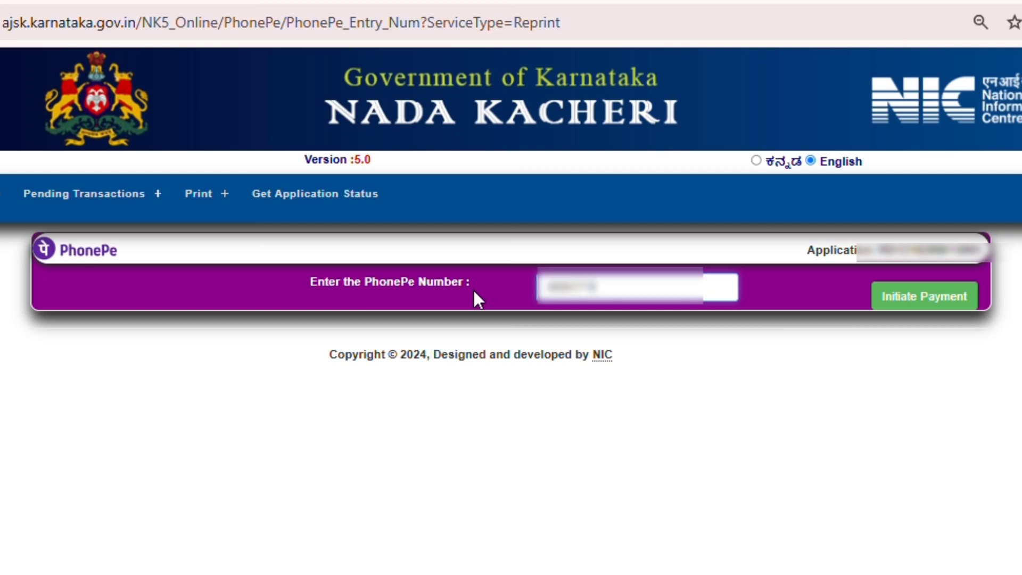
text(10)
click(946, 304)
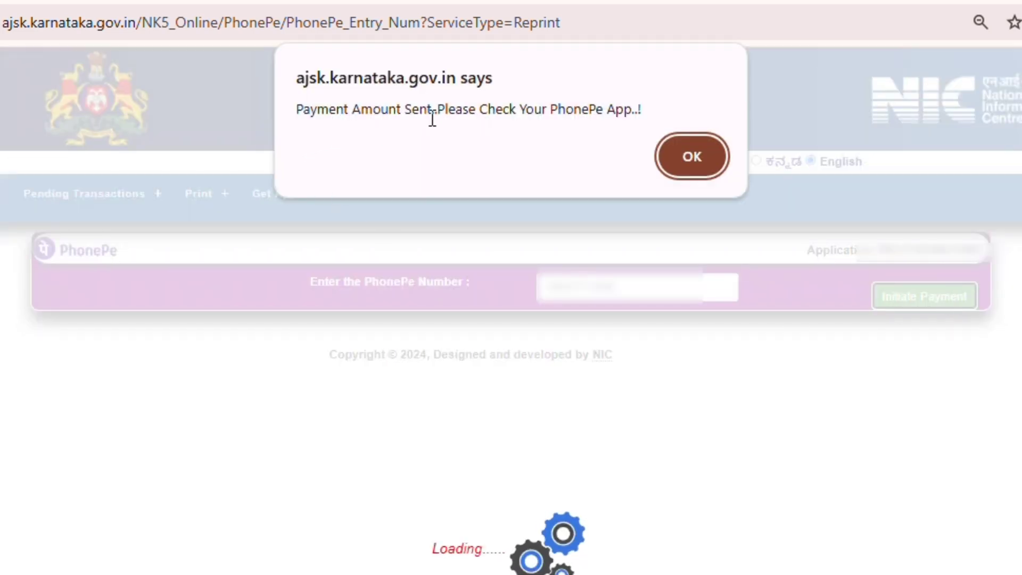
click(688, 153)
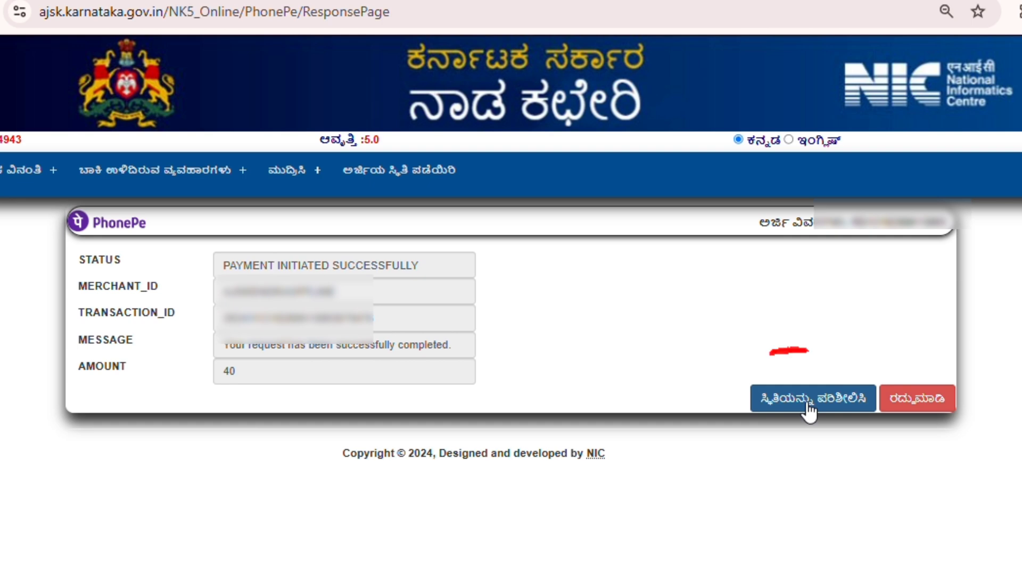
Step: Confirm the payment status reads PAYMENT_SUCCESS and print the paid income certificate
click(844, 400)
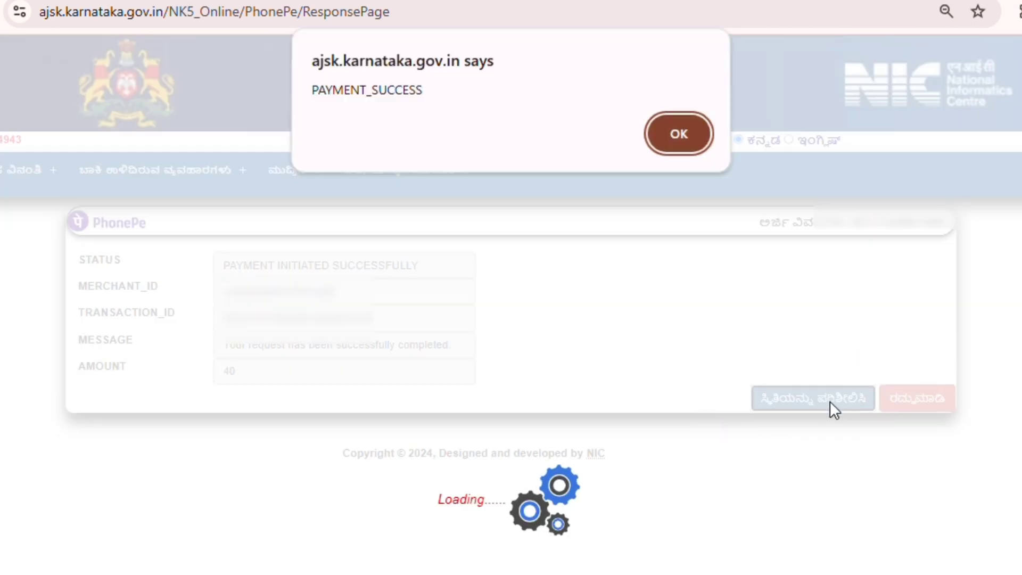
click(690, 134)
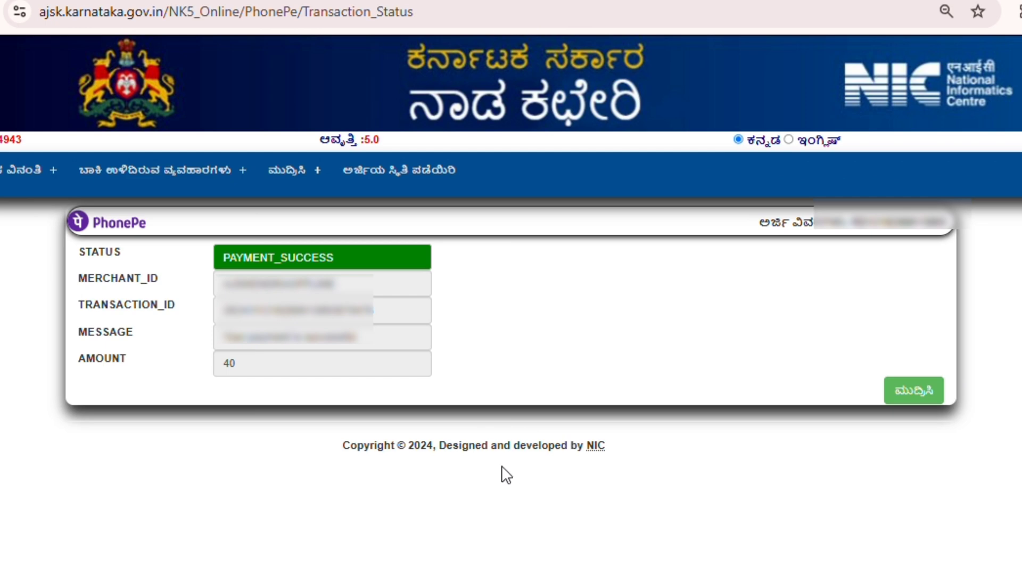
click(907, 403)
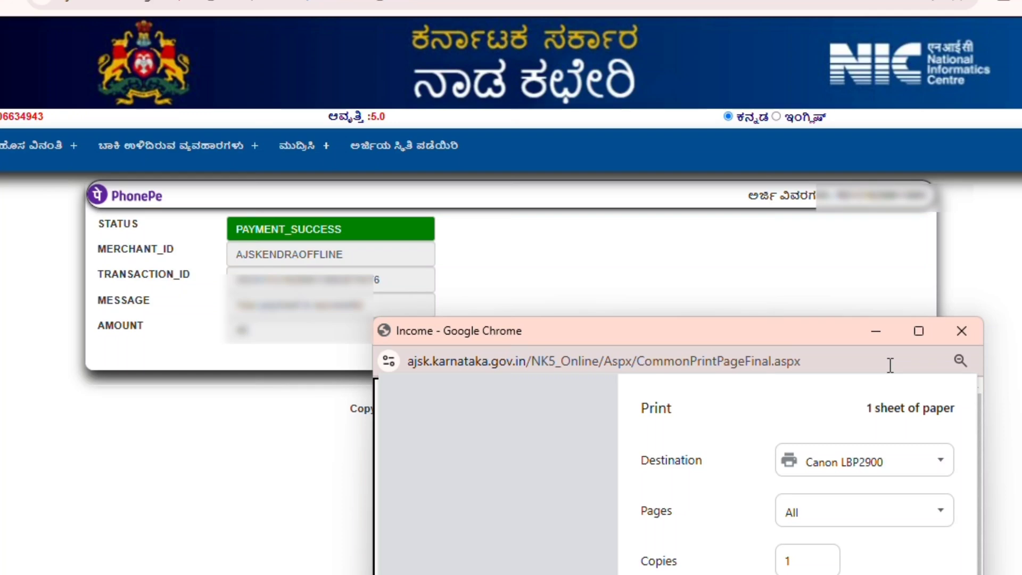
Step: Print the certificate page with the Canon LBP2900 printer as destination
click(918, 331)
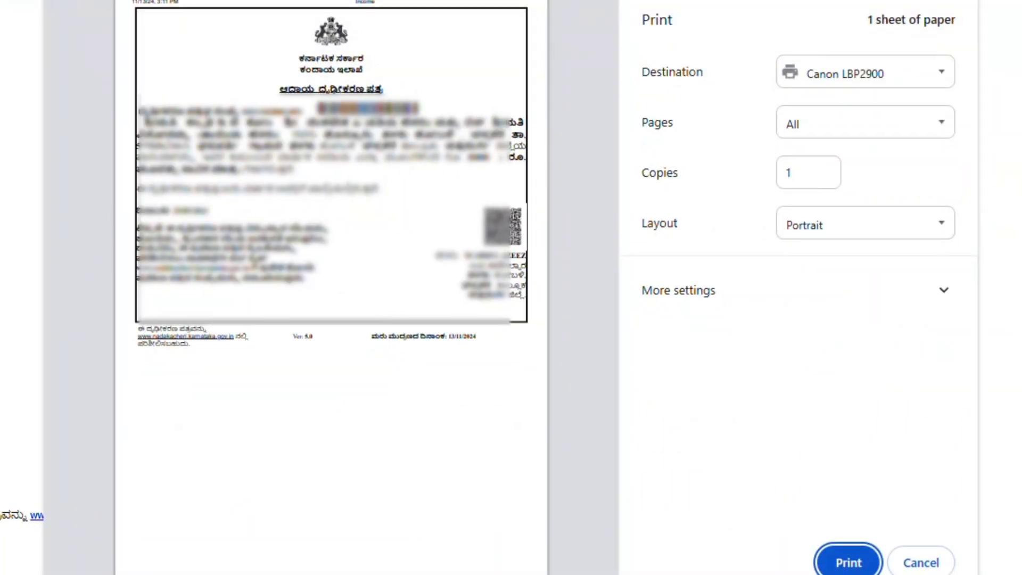
click(848, 562)
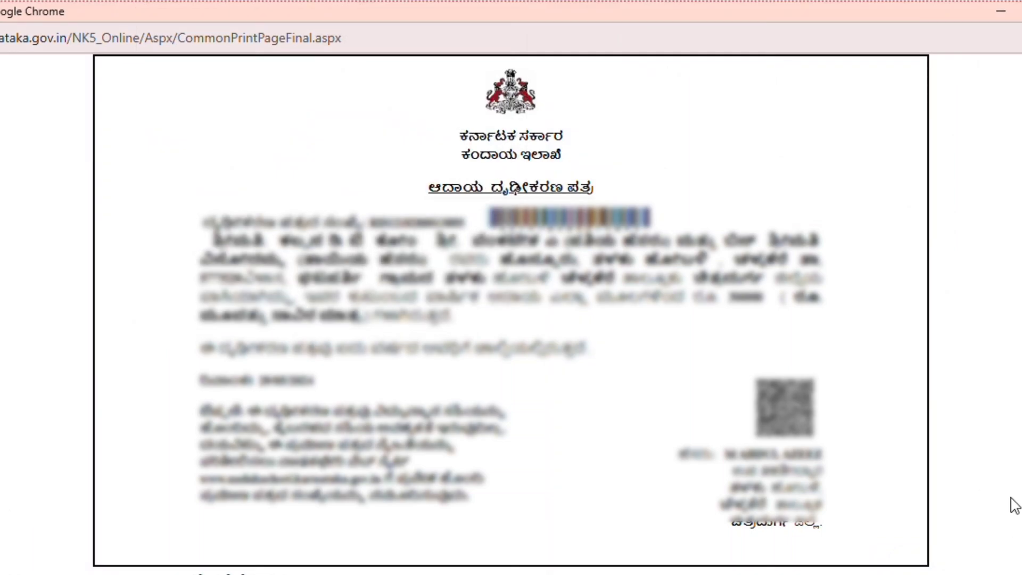
key(ctrl+p)
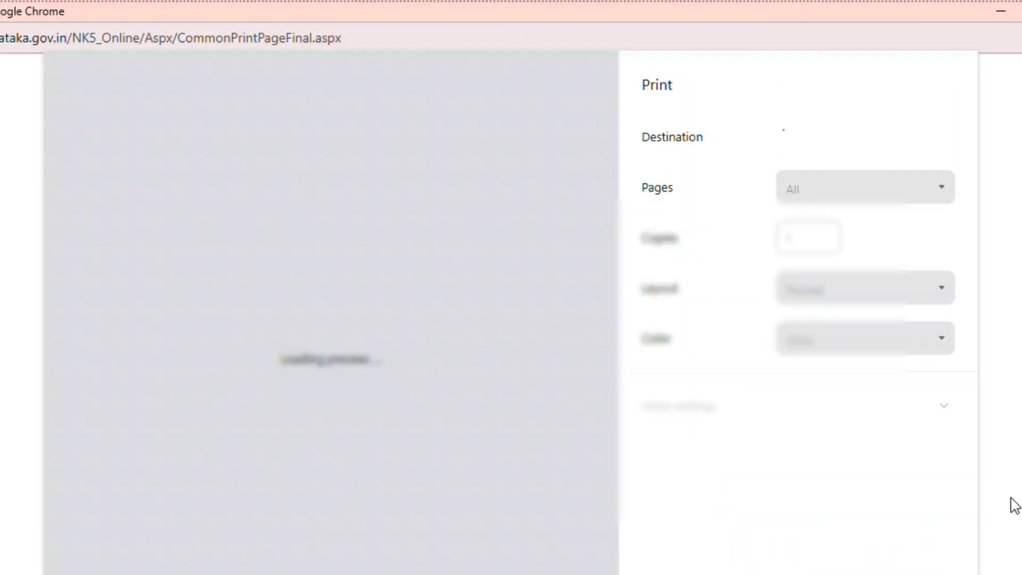
click(868, 139)
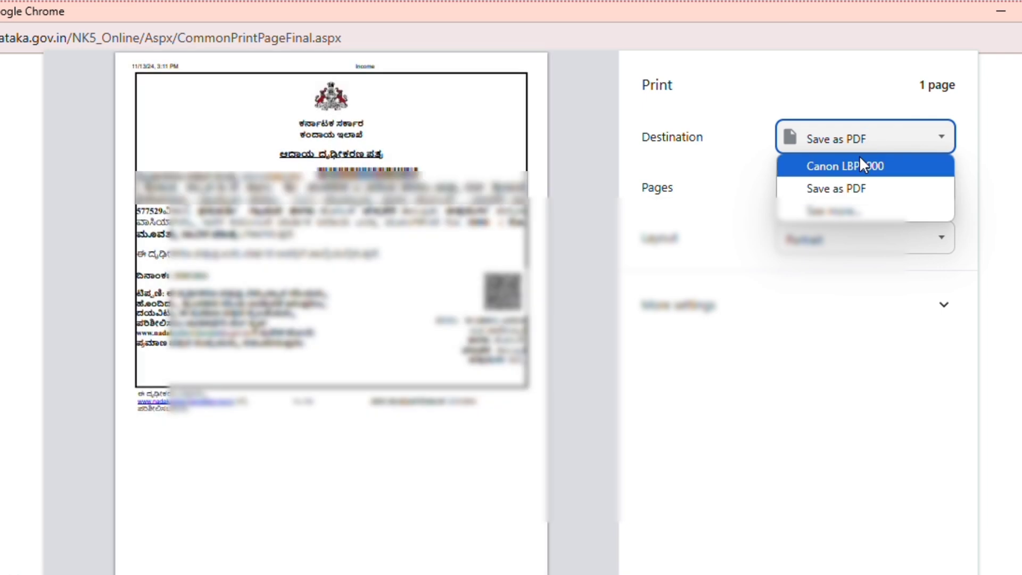
click(858, 164)
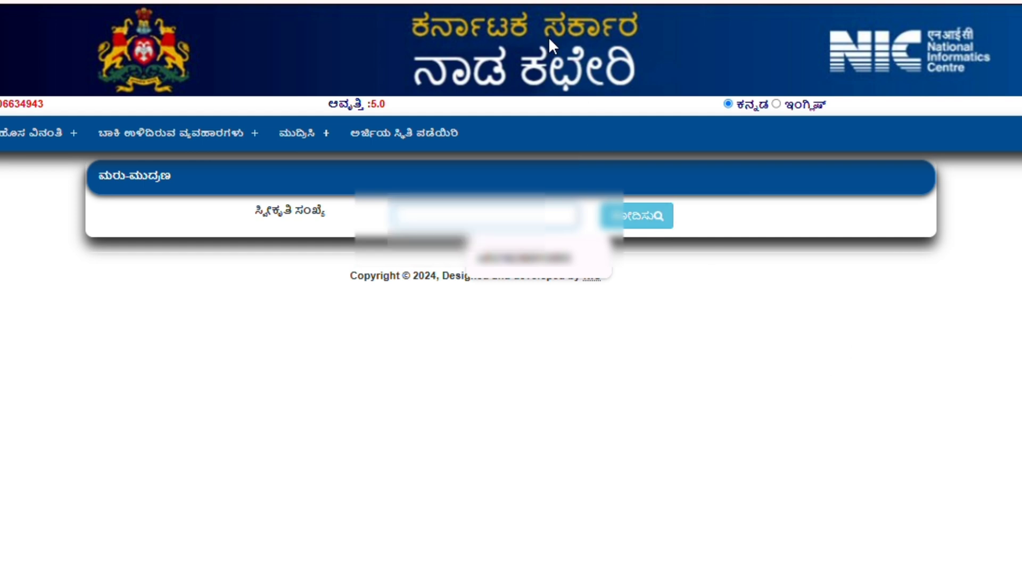
Step: Search the autofilled receipt number, tick the single matching application and preview its certificate
click(524, 258)
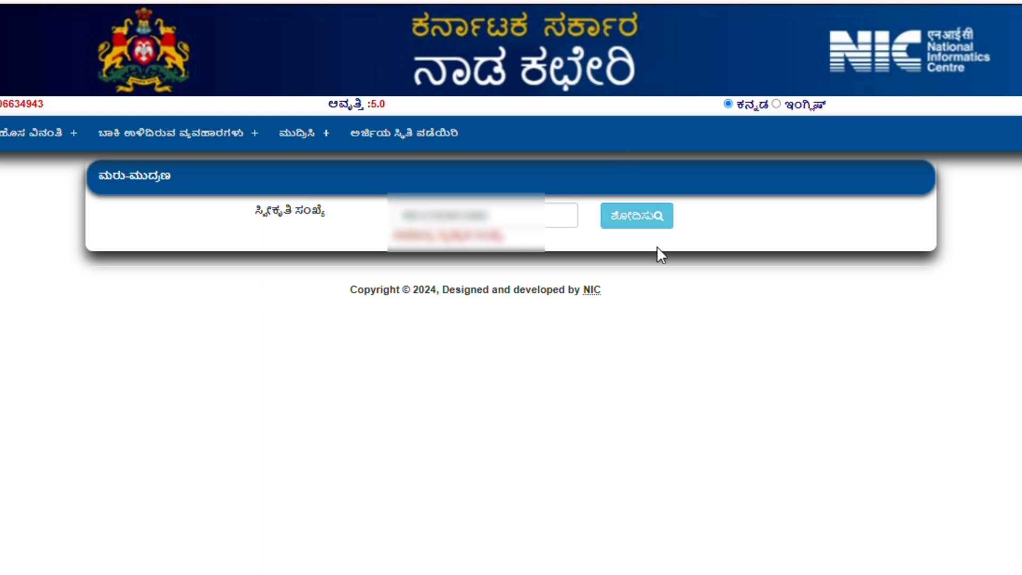
click(657, 226)
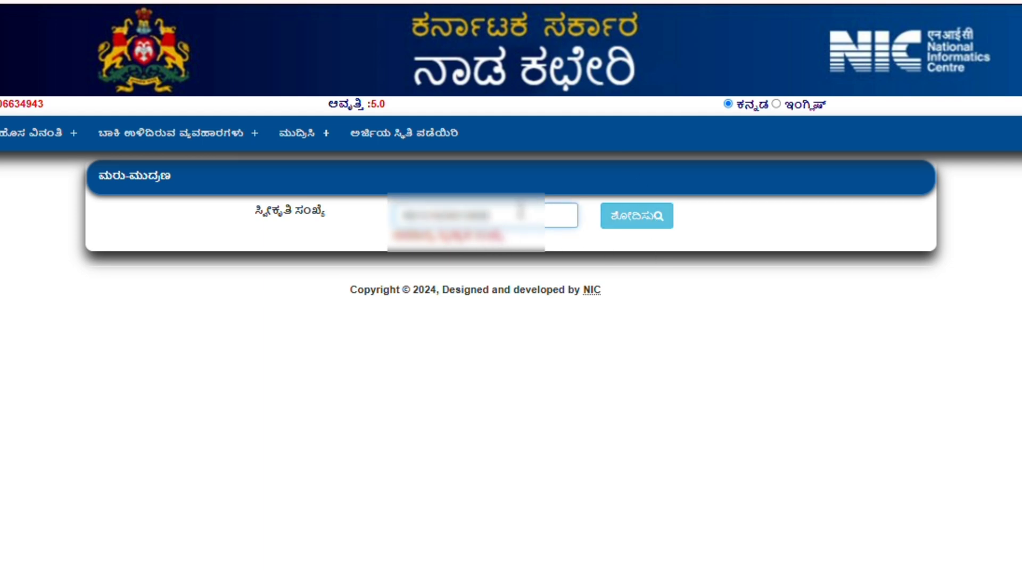
drag(515, 212, 261, 219)
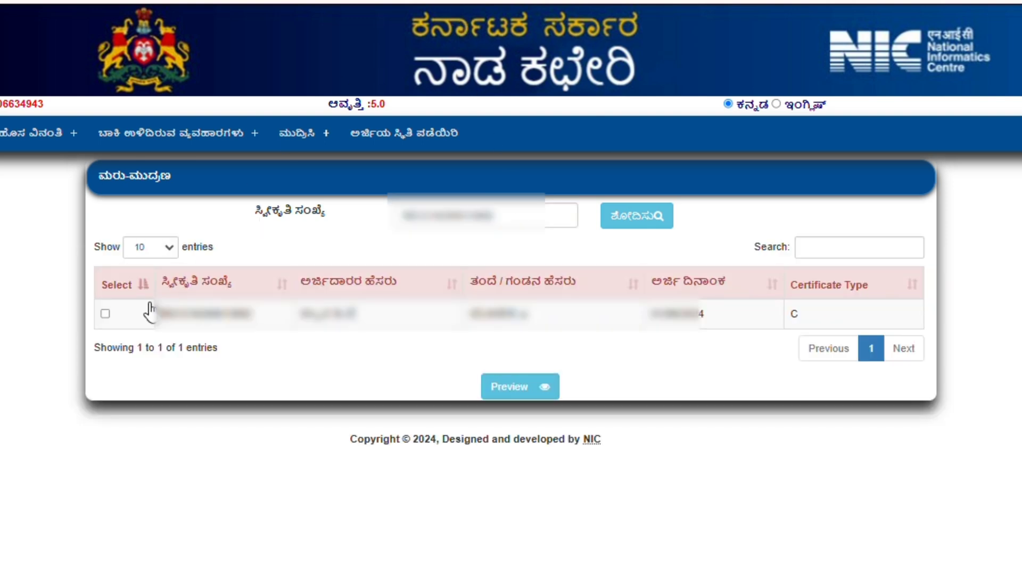
click(105, 314)
click(537, 391)
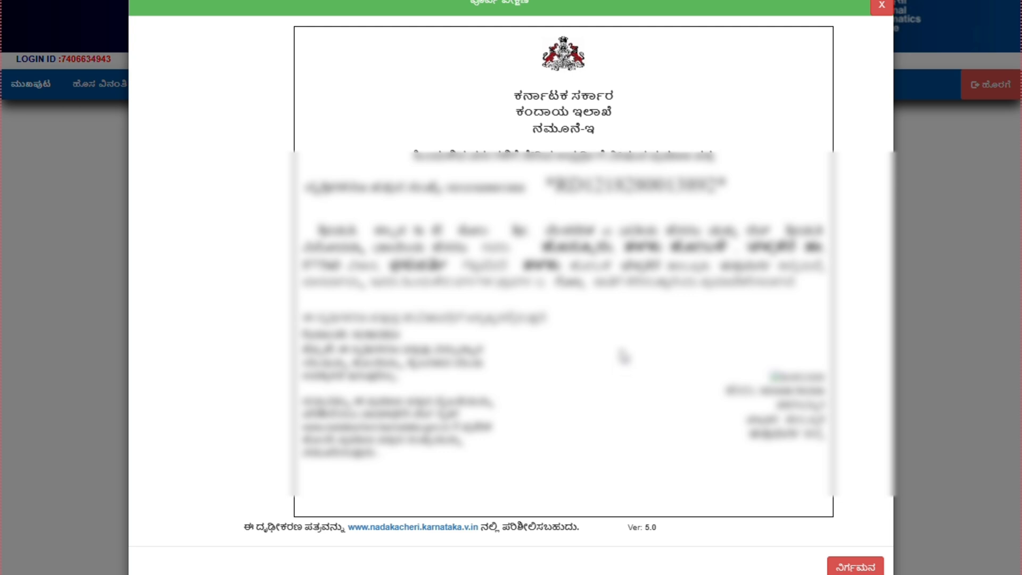
Step: Exit the preview, start online payment of the ₹40 fee, accept the terms and choose PhonePe
click(850, 569)
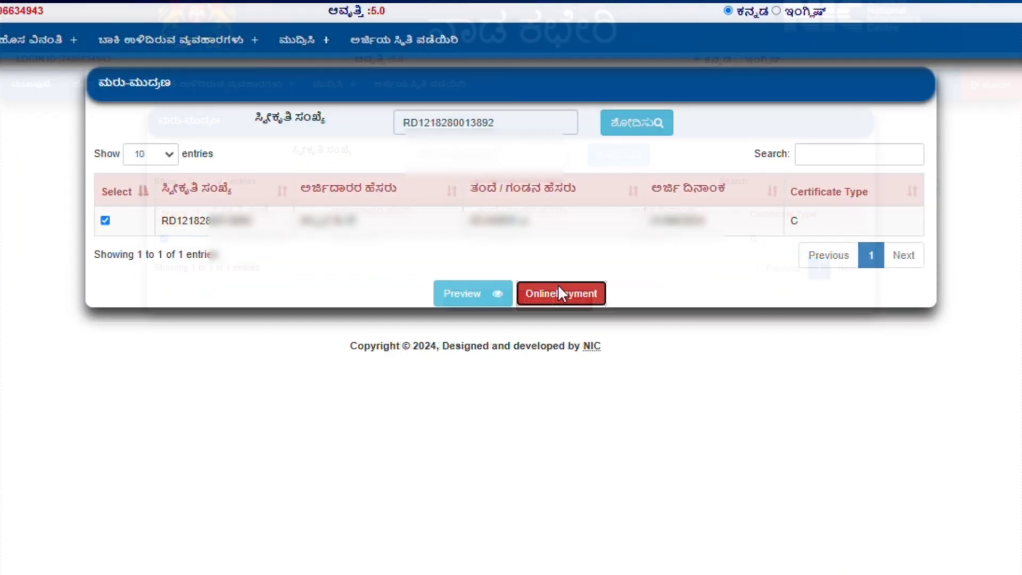
click(554, 301)
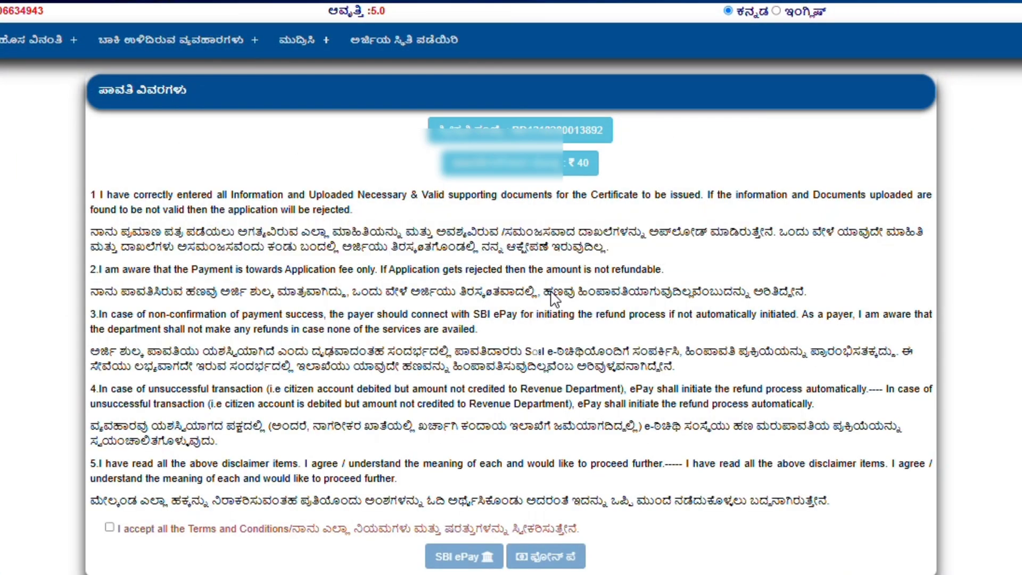
click(109, 527)
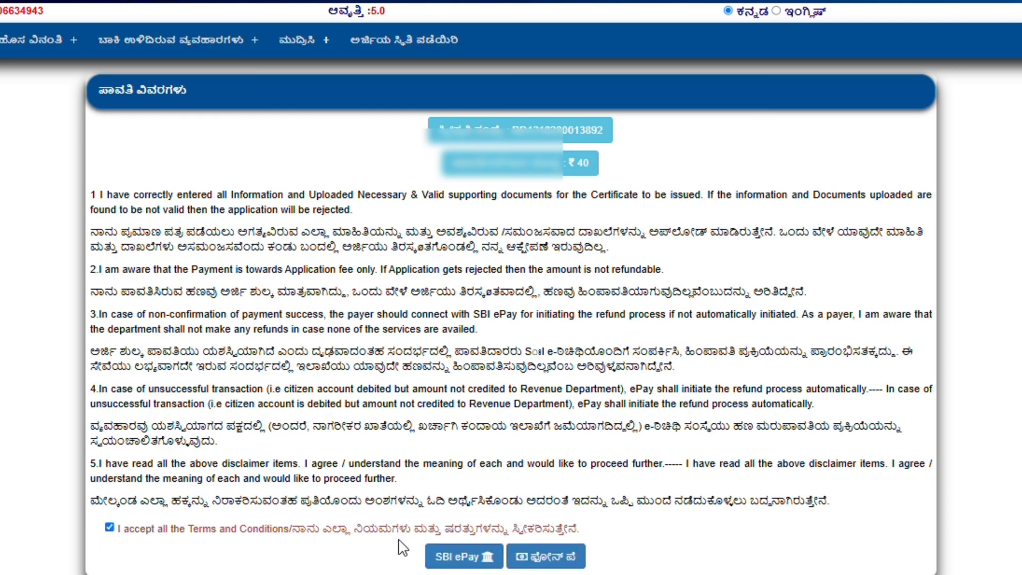
click(553, 565)
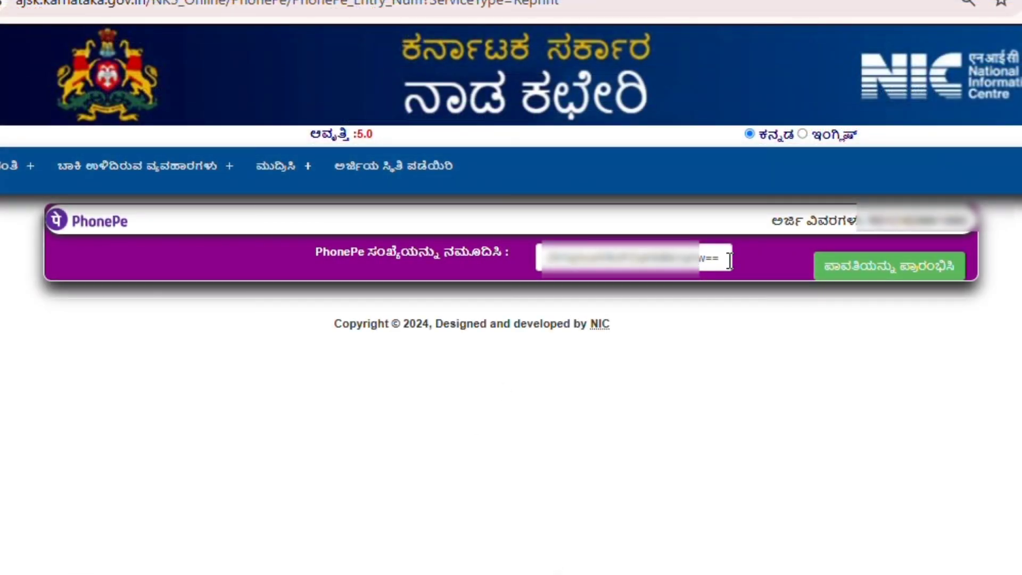
Step: Start a second ₹40 PhonePe payment with the customer's mobile number and dismiss the confirmation alert
click(726, 261)
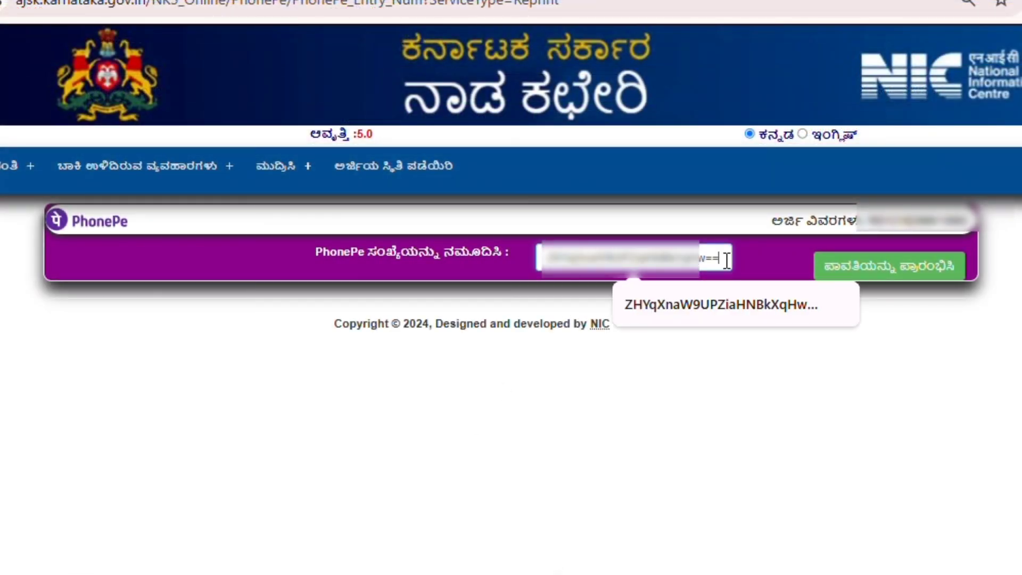
key(BackSpace)
key(BackSpace)
key(BackSpace)
key(BackSpace)
key(BackSpace)
key(BackSpace)
key(BackSpace)
key(BackSpace)
key(BackSpace)
key(BackSpace)
key(BackSpace)
key(BackSpace)
key(BackSpace)
key(BackSpace)
key(BackSpace)
key(BackSpace)
key(BackSpace)
key(BackSpace)
key(BackSpace)
key(BackSpace)
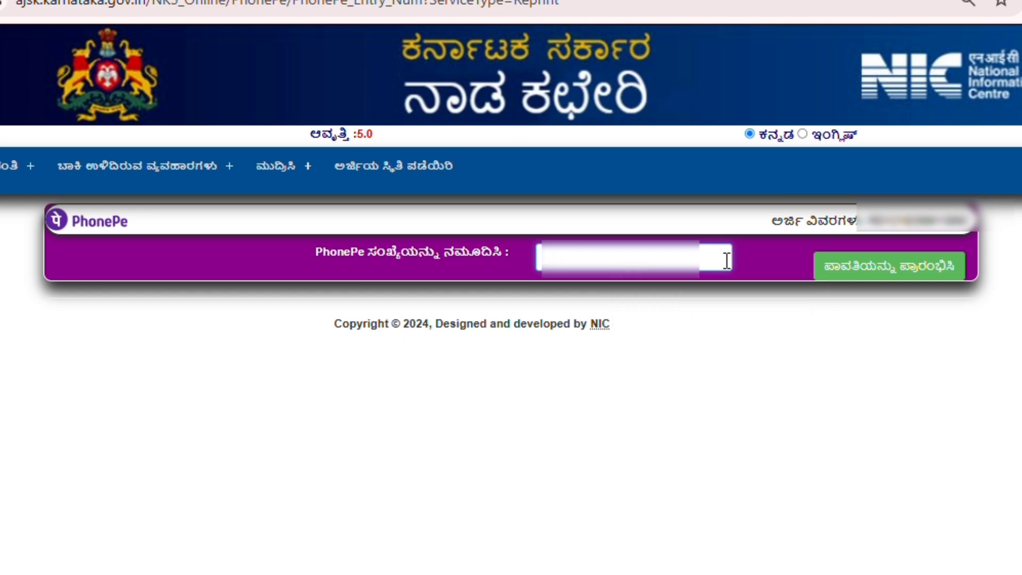
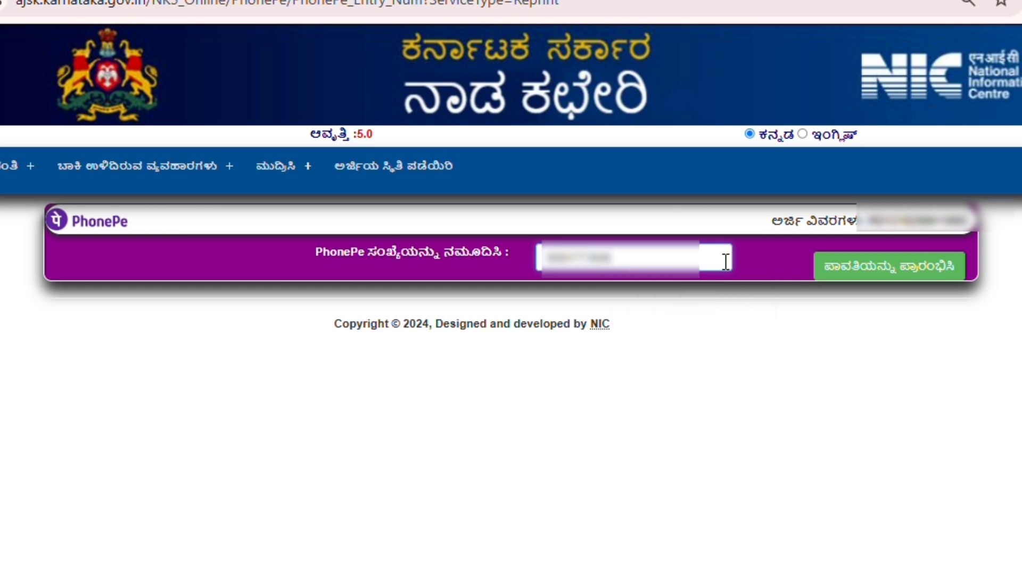
click(881, 268)
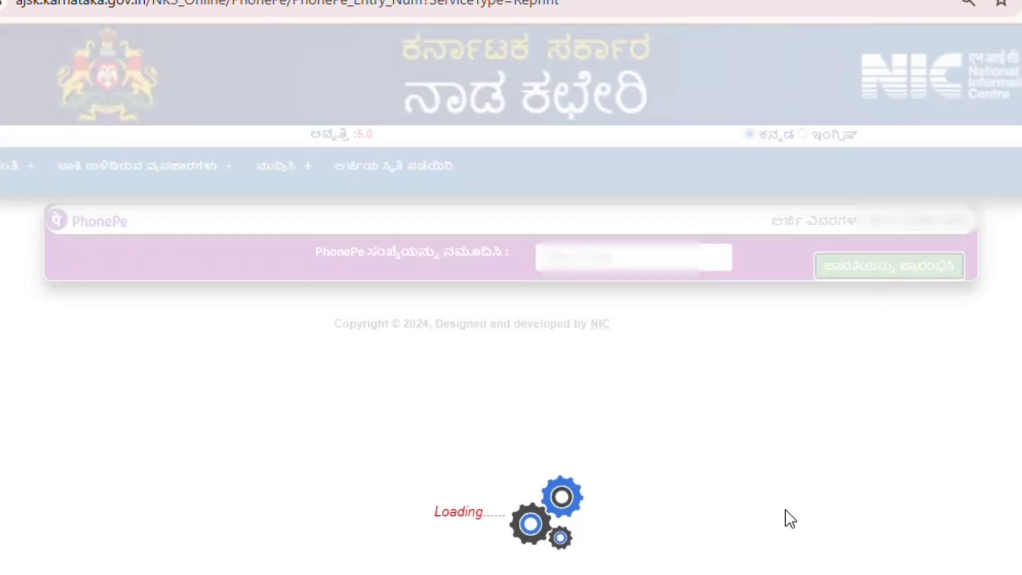
click(693, 142)
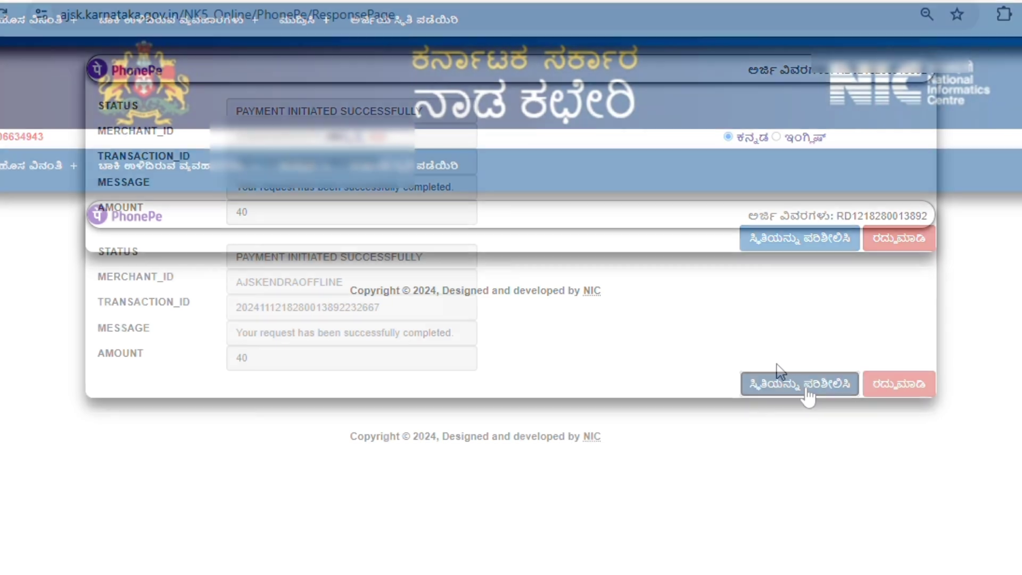
Step: Confirm the payment status reads PAYMENT_SUCCESS, then open the certificate's Canon LBP2900 print dialog maximized
click(806, 247)
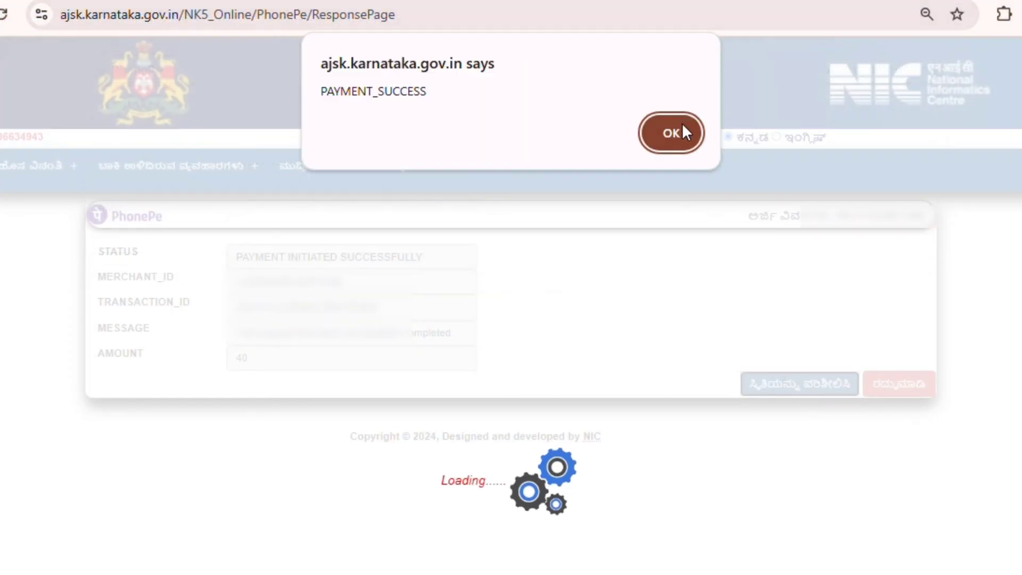
click(683, 128)
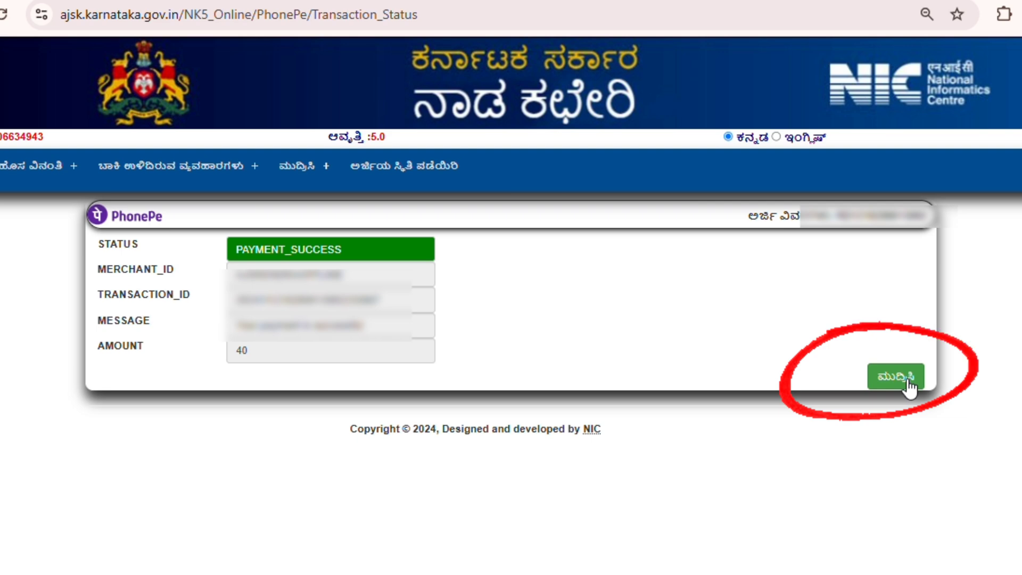
click(899, 375)
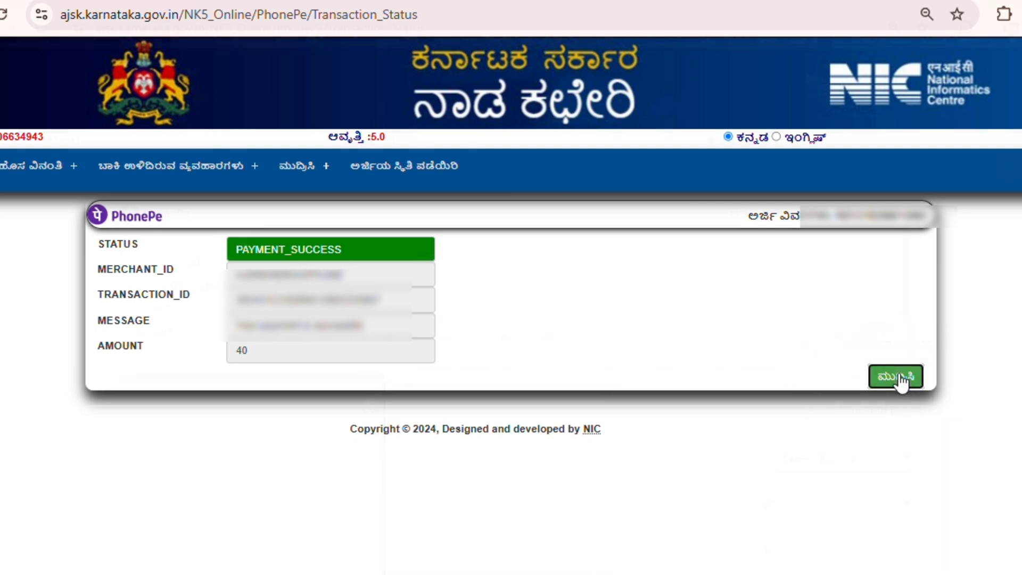
click(885, 336)
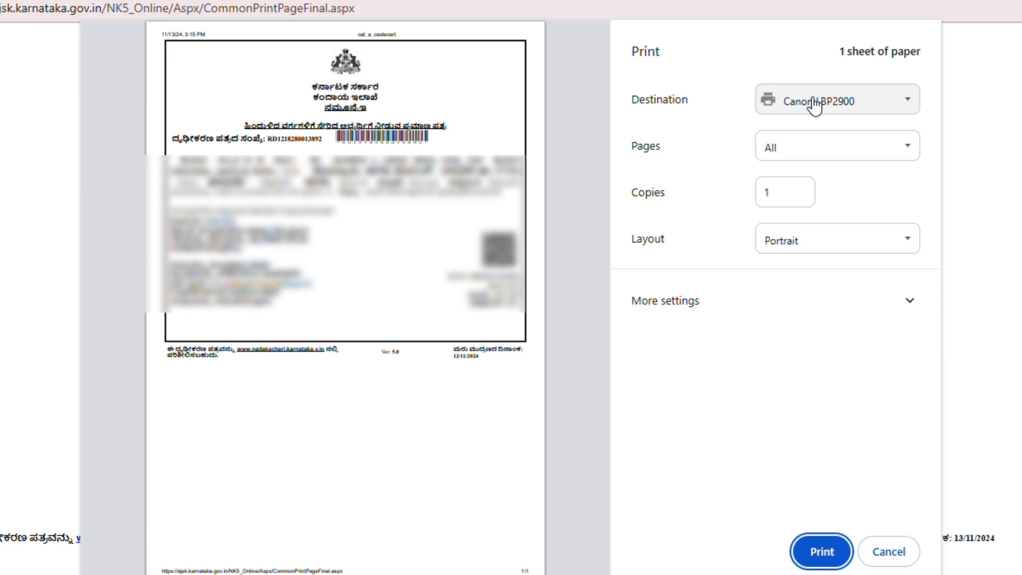
Step: Send the paid certificate to the Canon LBP2900 printer and return to the welcome page
click(821, 552)
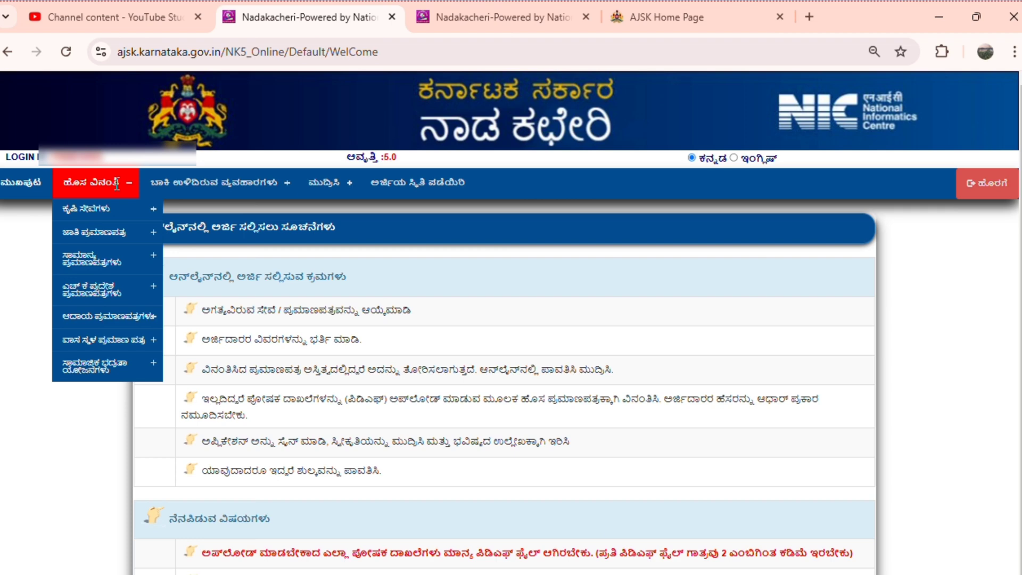
mouse_move(360, 189)
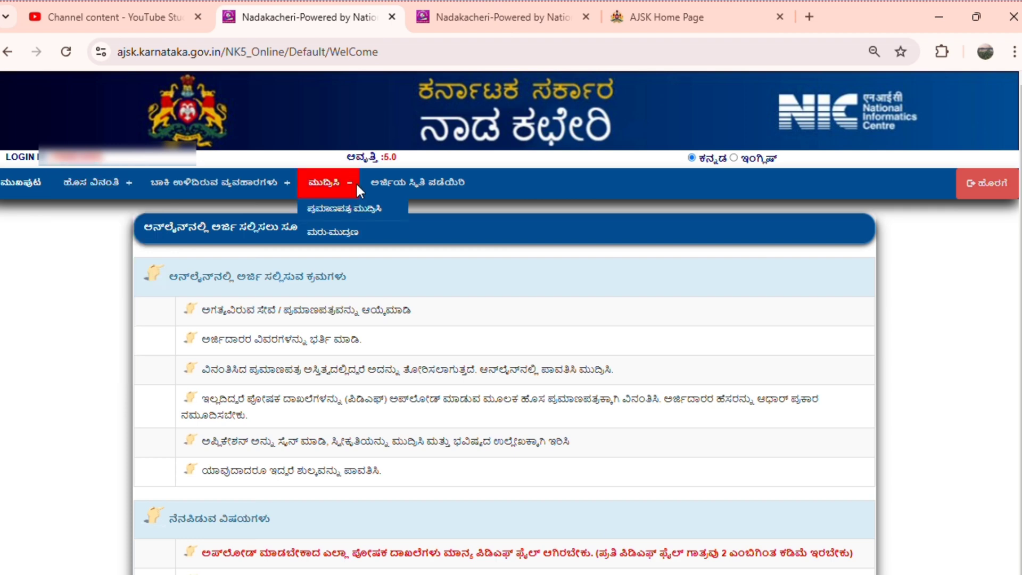